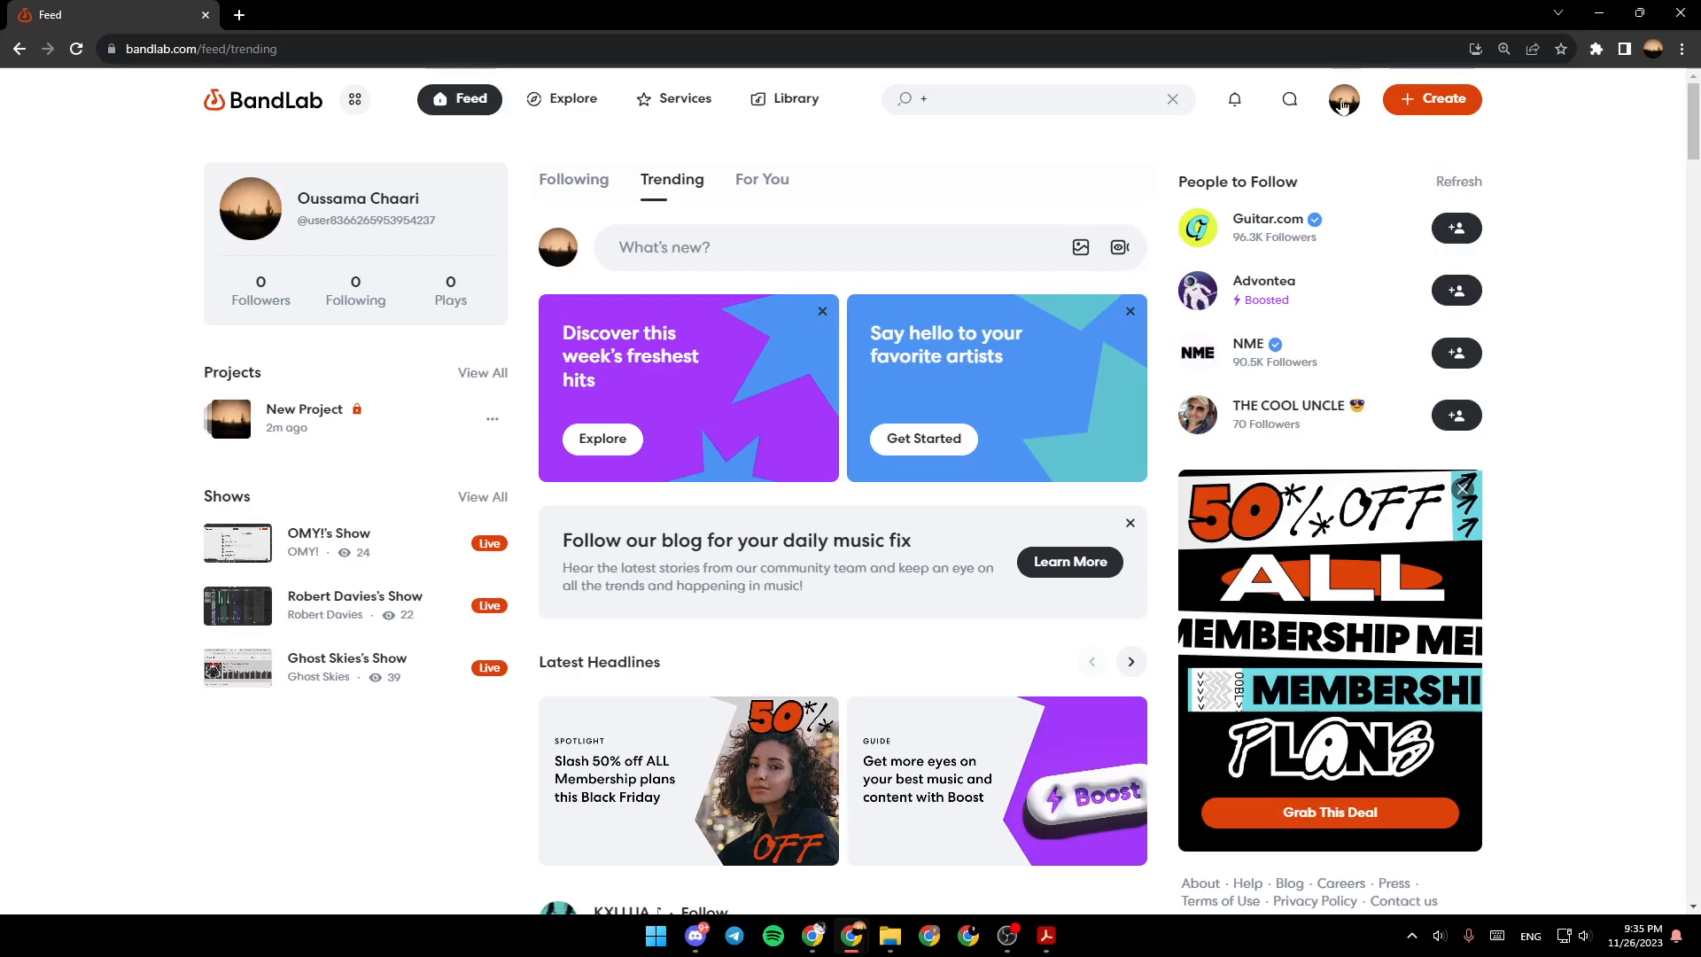
left_click(1347, 99)
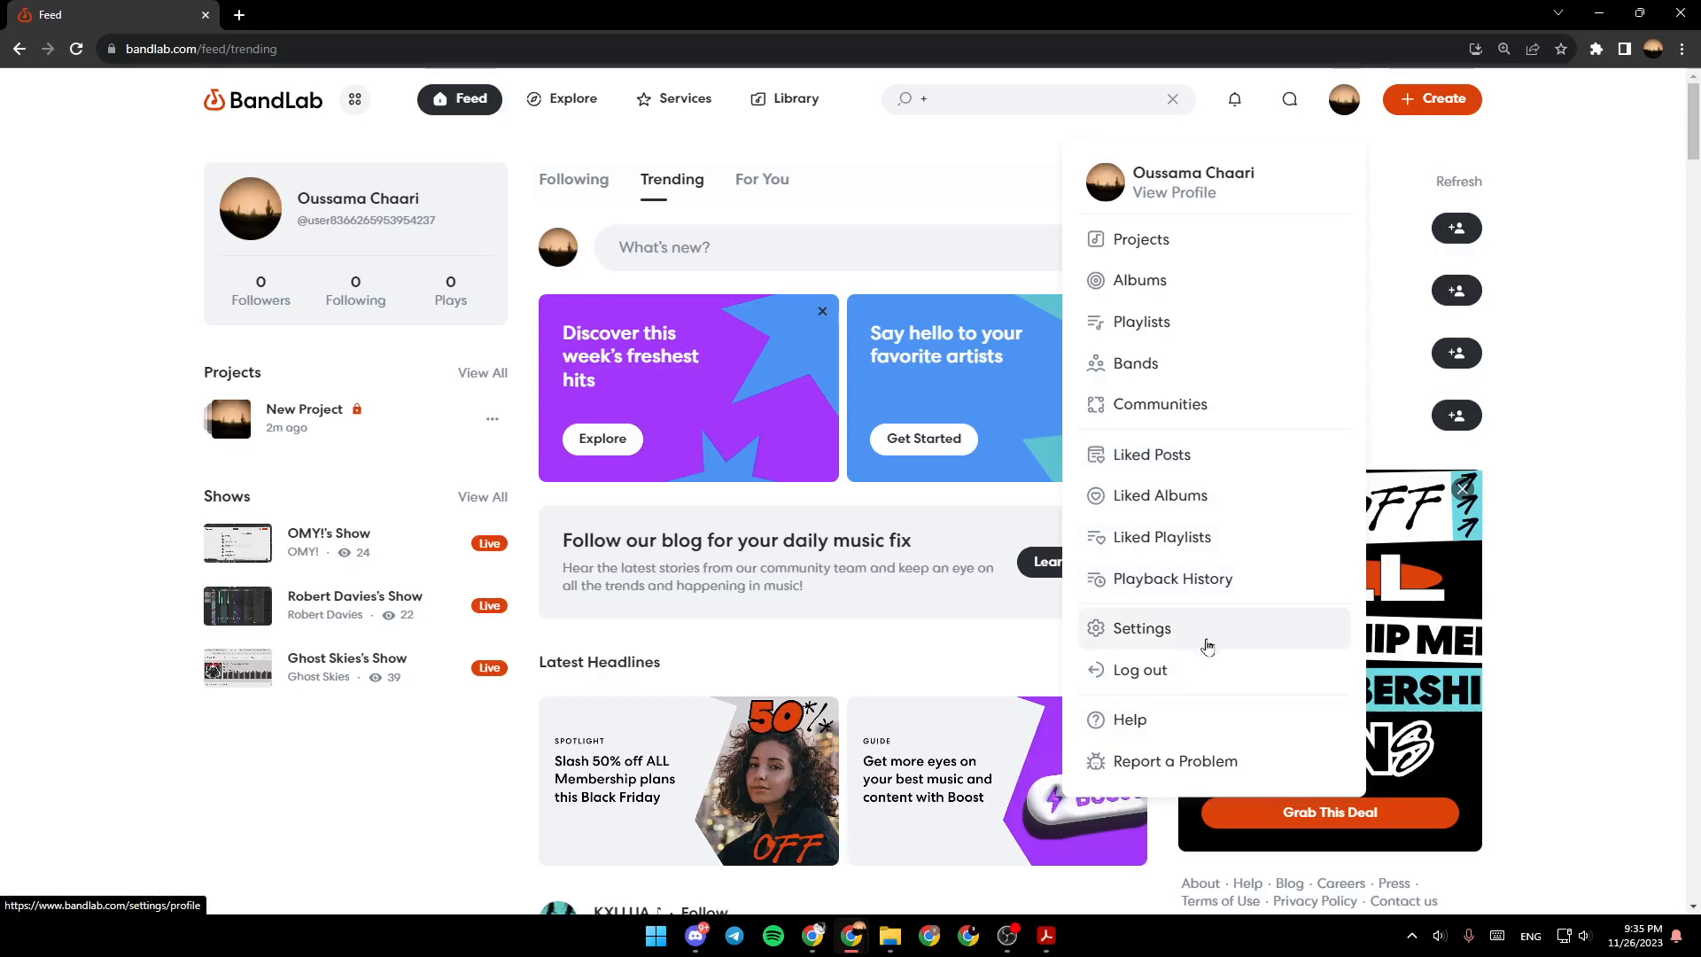
left_click(1580, 300)
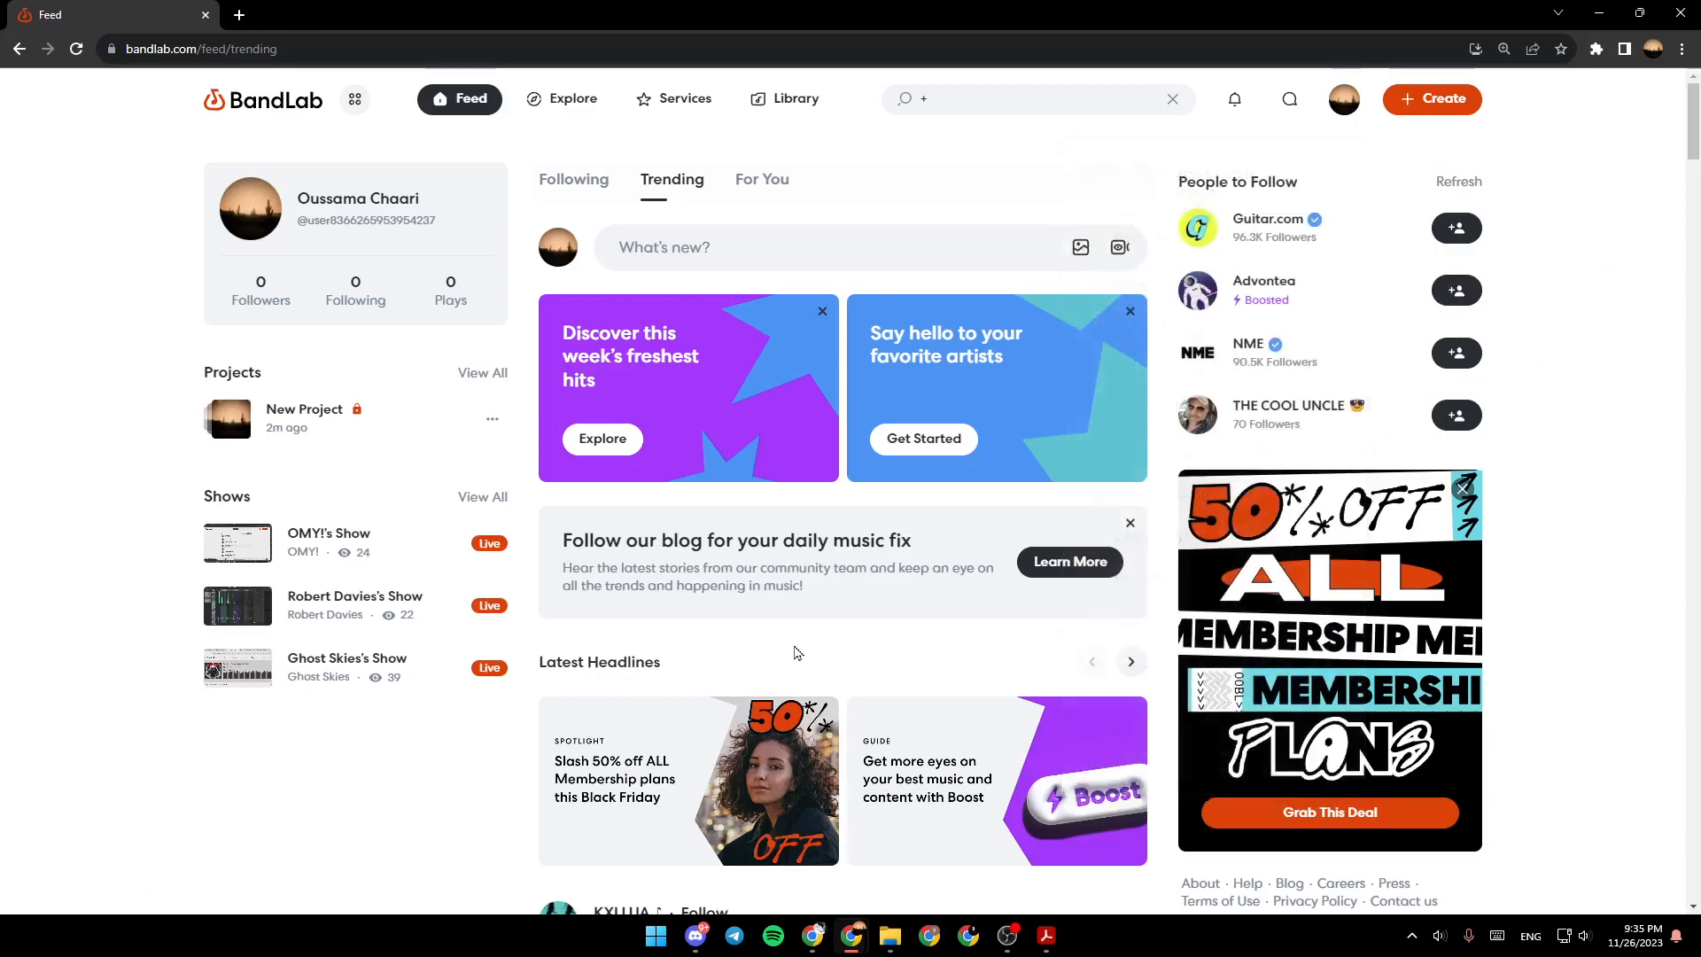
- Create a new empty project and dismiss the choice of a first track type
left_click(1431, 111)
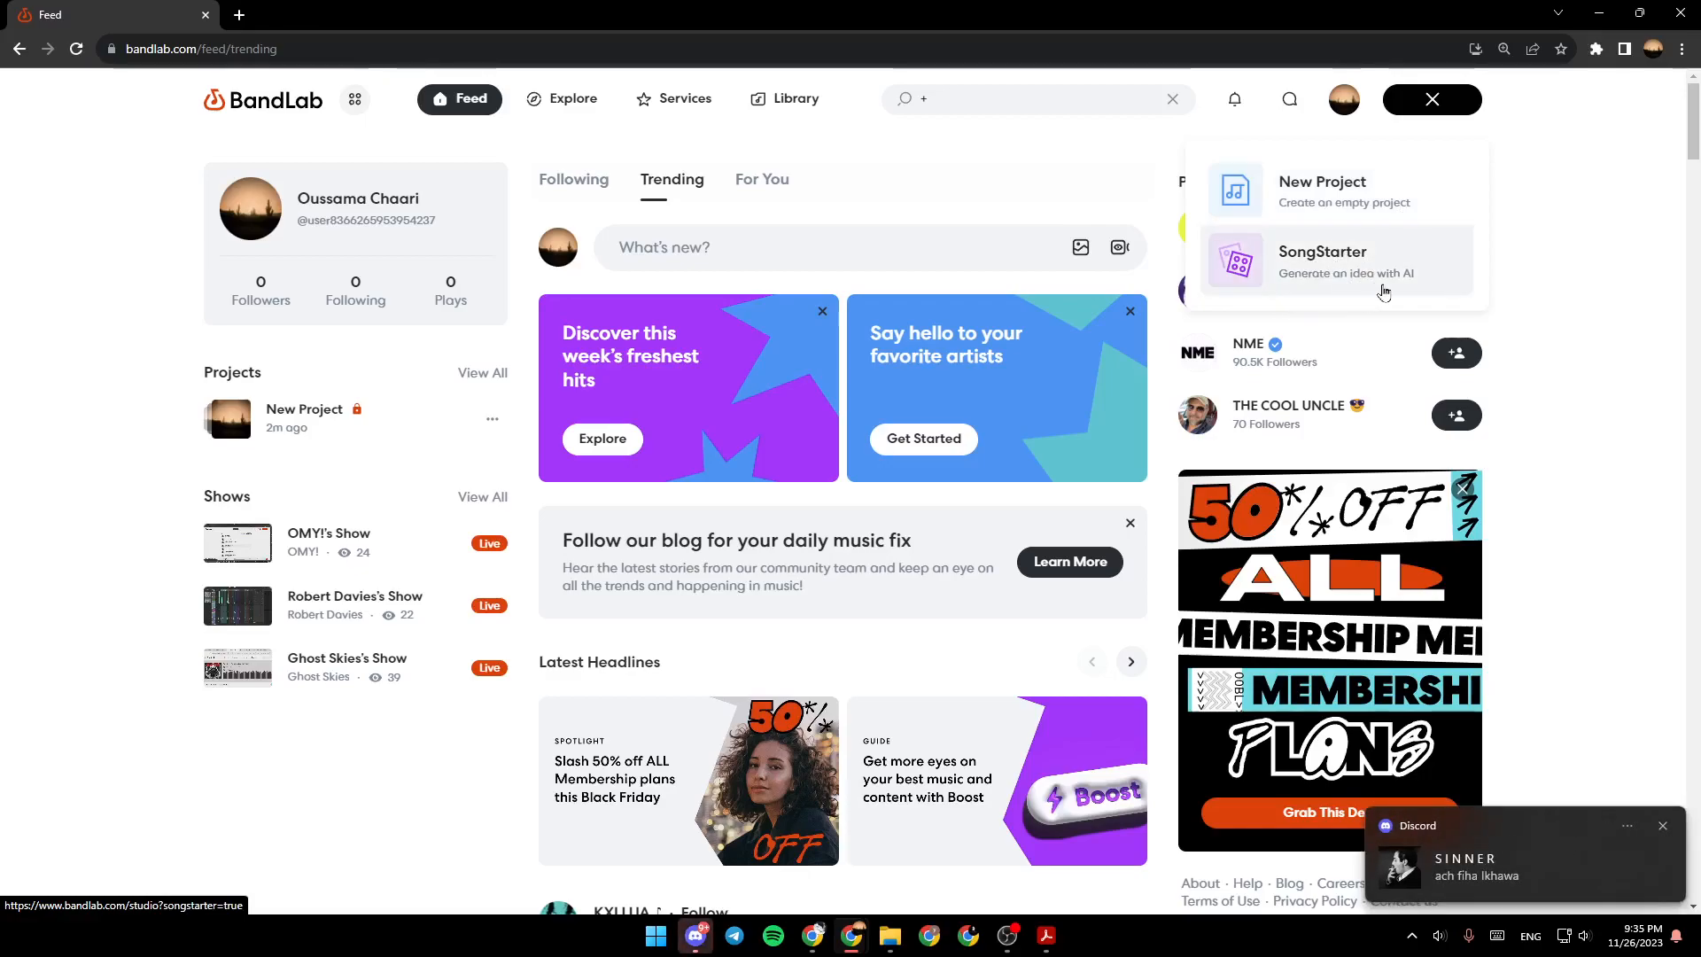
left_click(1350, 208)
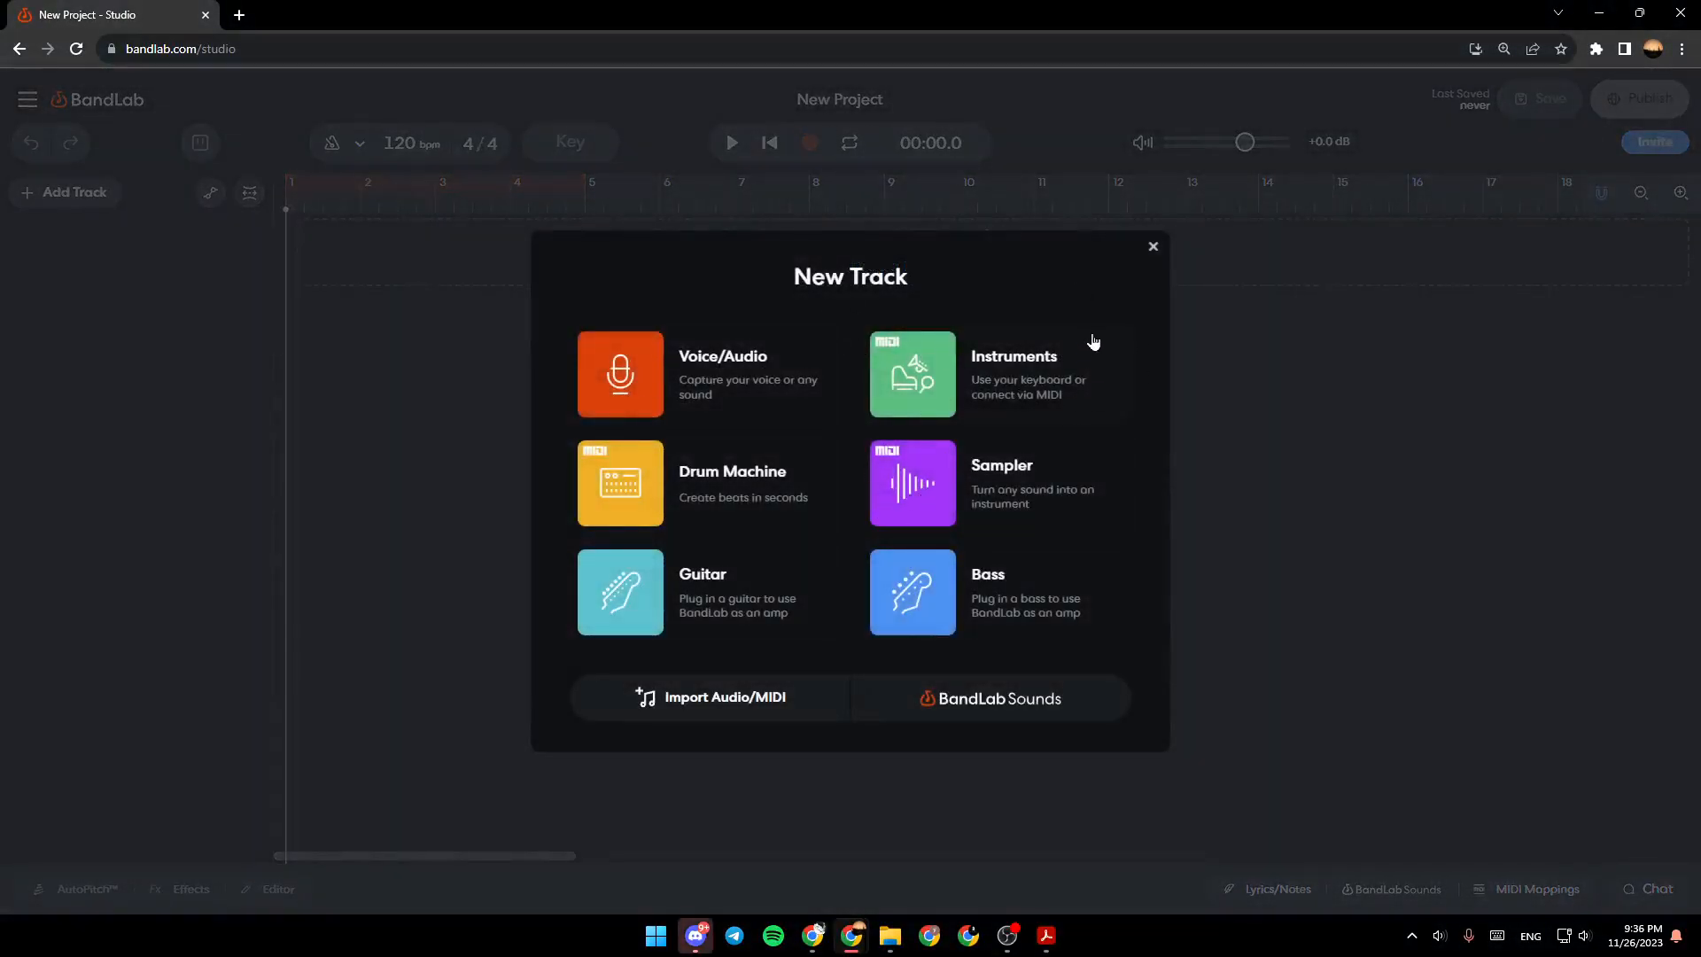
left_click(1154, 247)
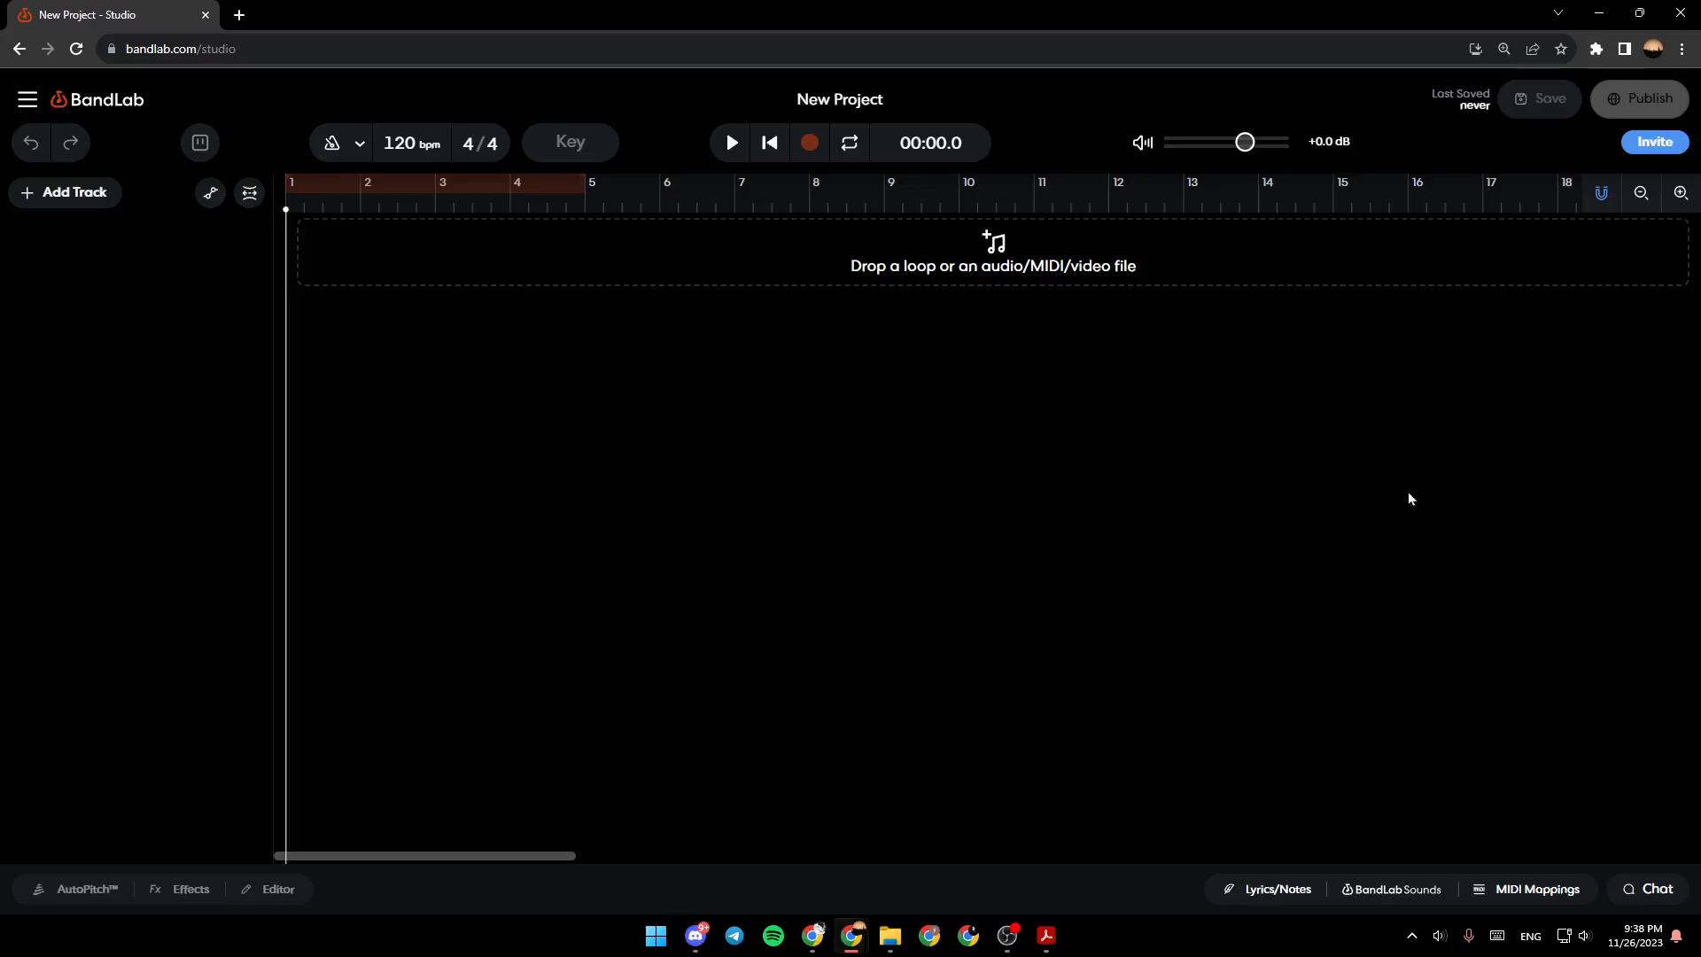
- Open the BandLab Sounds library and look through its packs, loops, one-shots and saved sounds, returning to the packs
left_click(1436, 895)
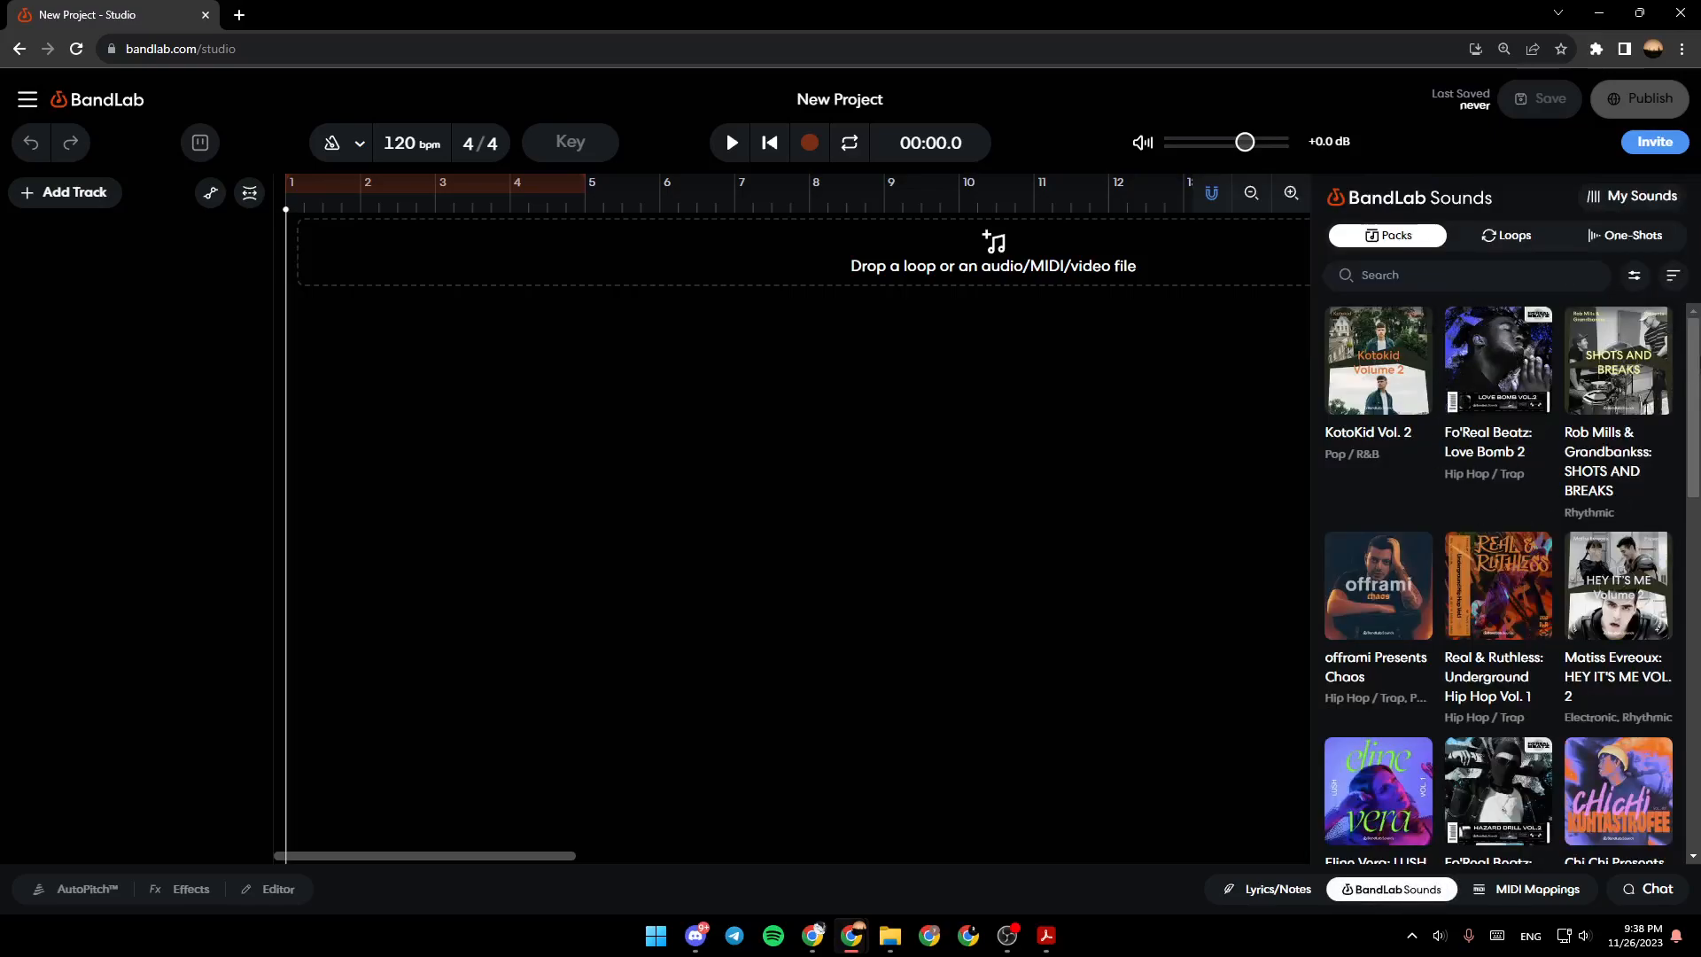
mouse_move(1692, 390)
left_mouse_down()
mouse_move(1692, 620)
mouse_move(1690, 376)
left_mouse_up()
left_click(1498, 235)
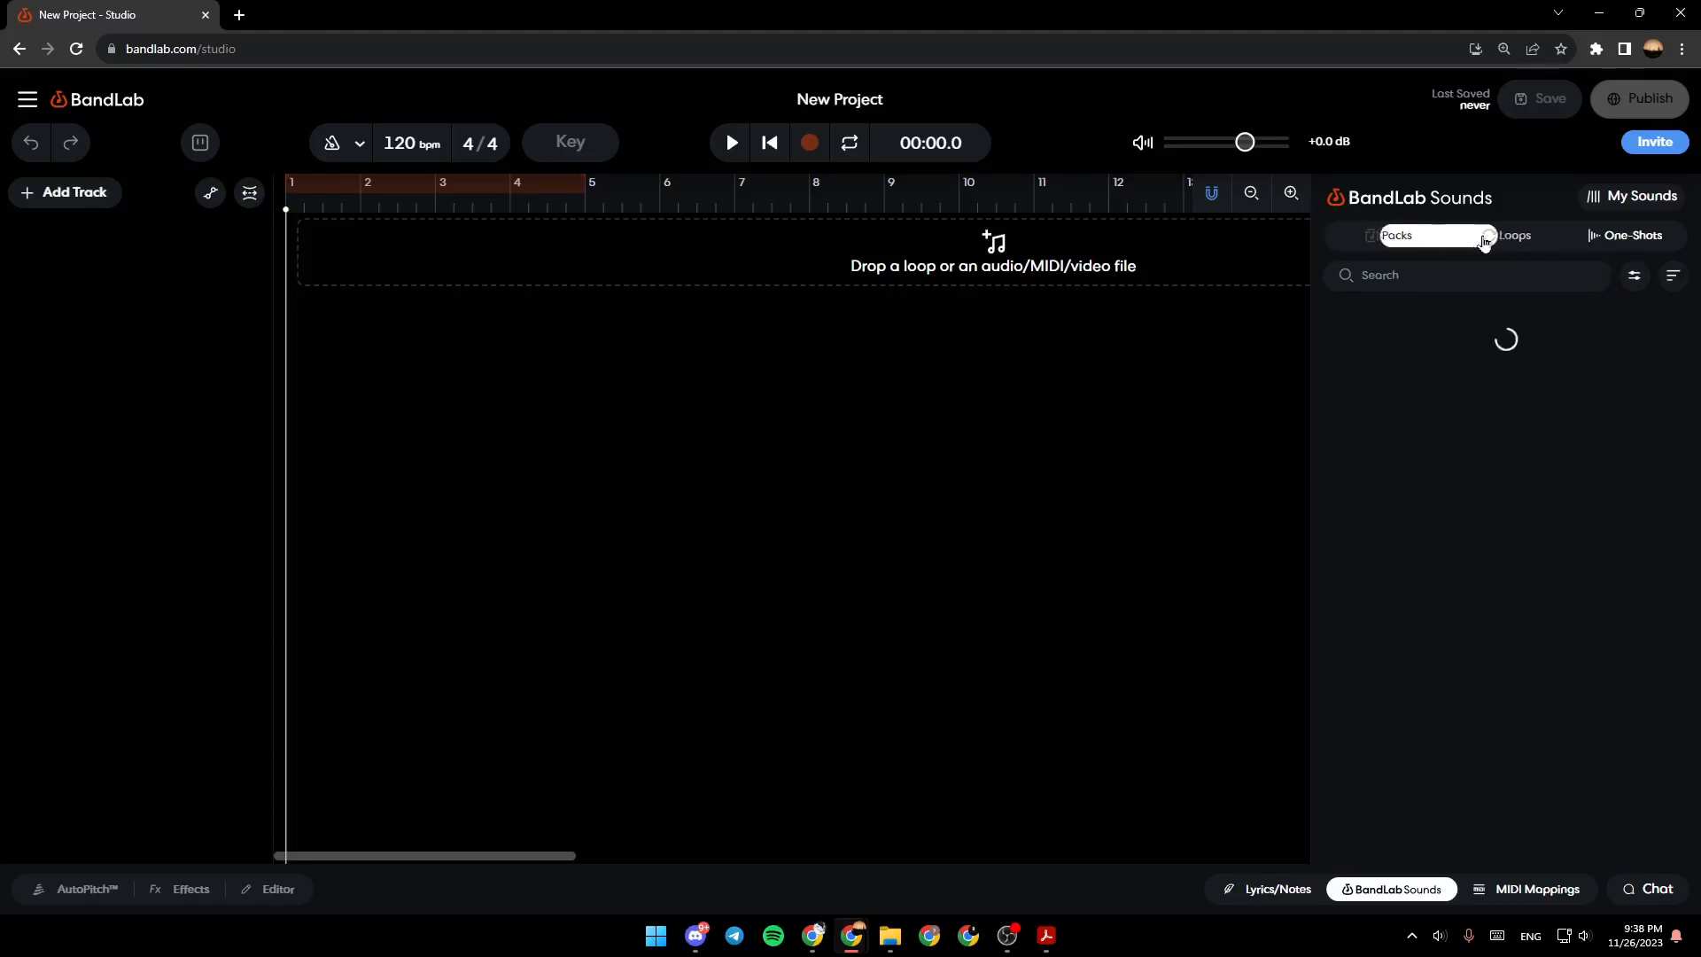
left_click(1591, 236)
left_click(1388, 239)
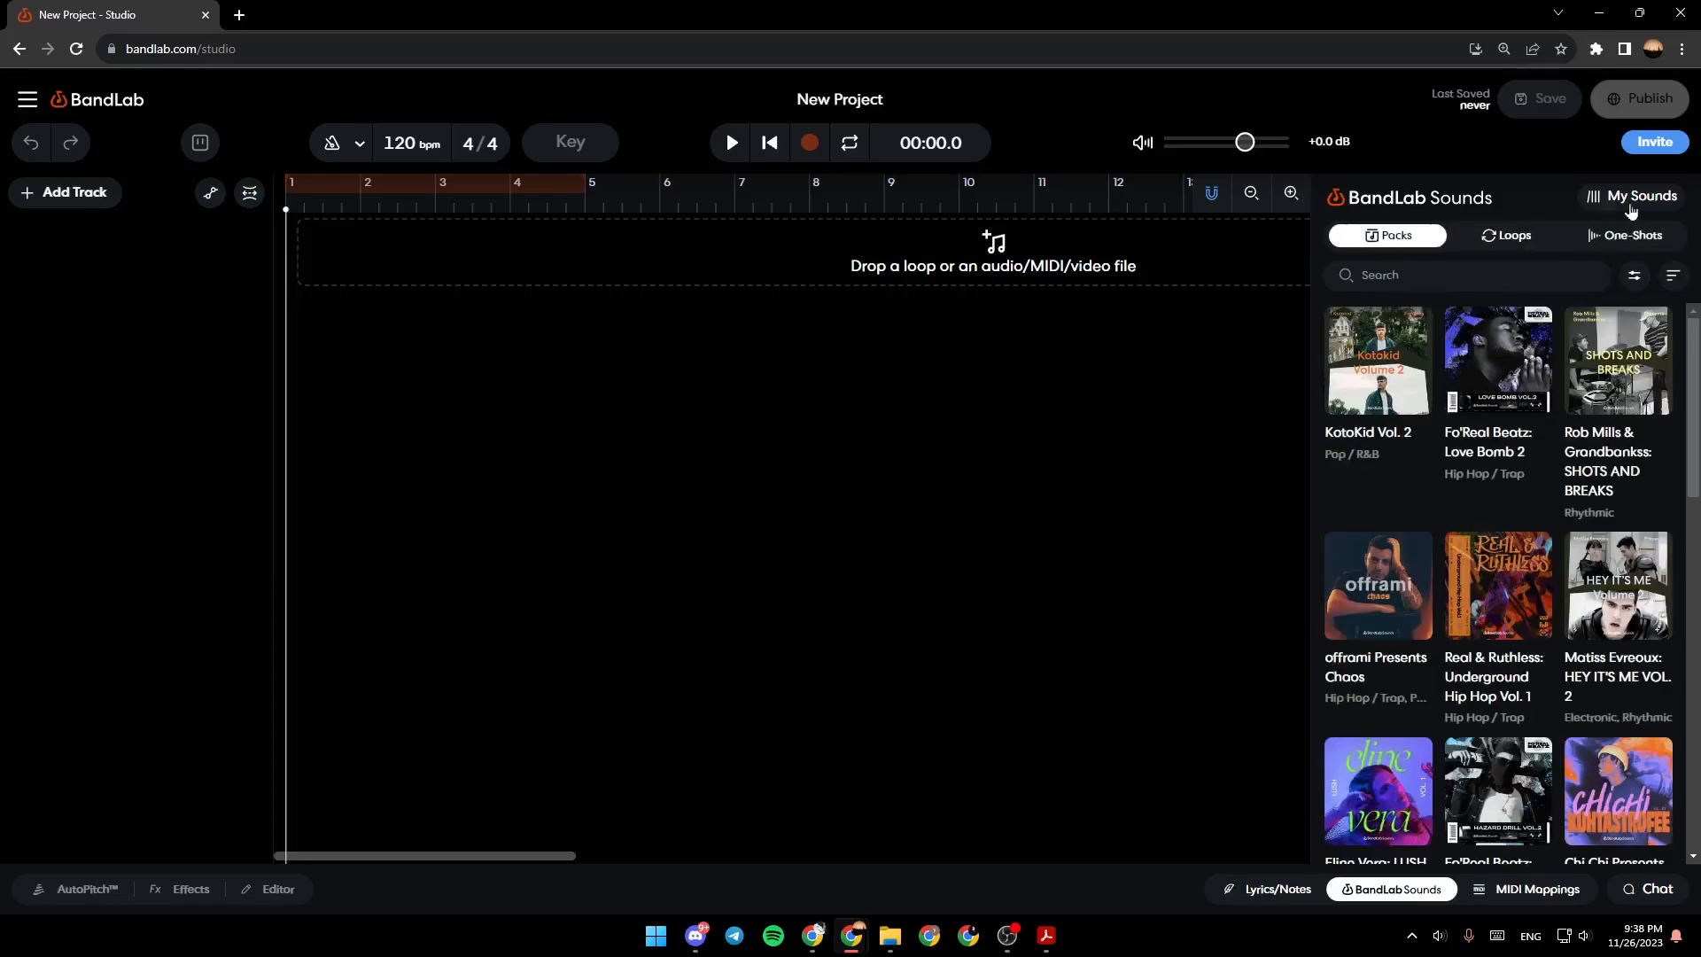
left_click(1641, 196)
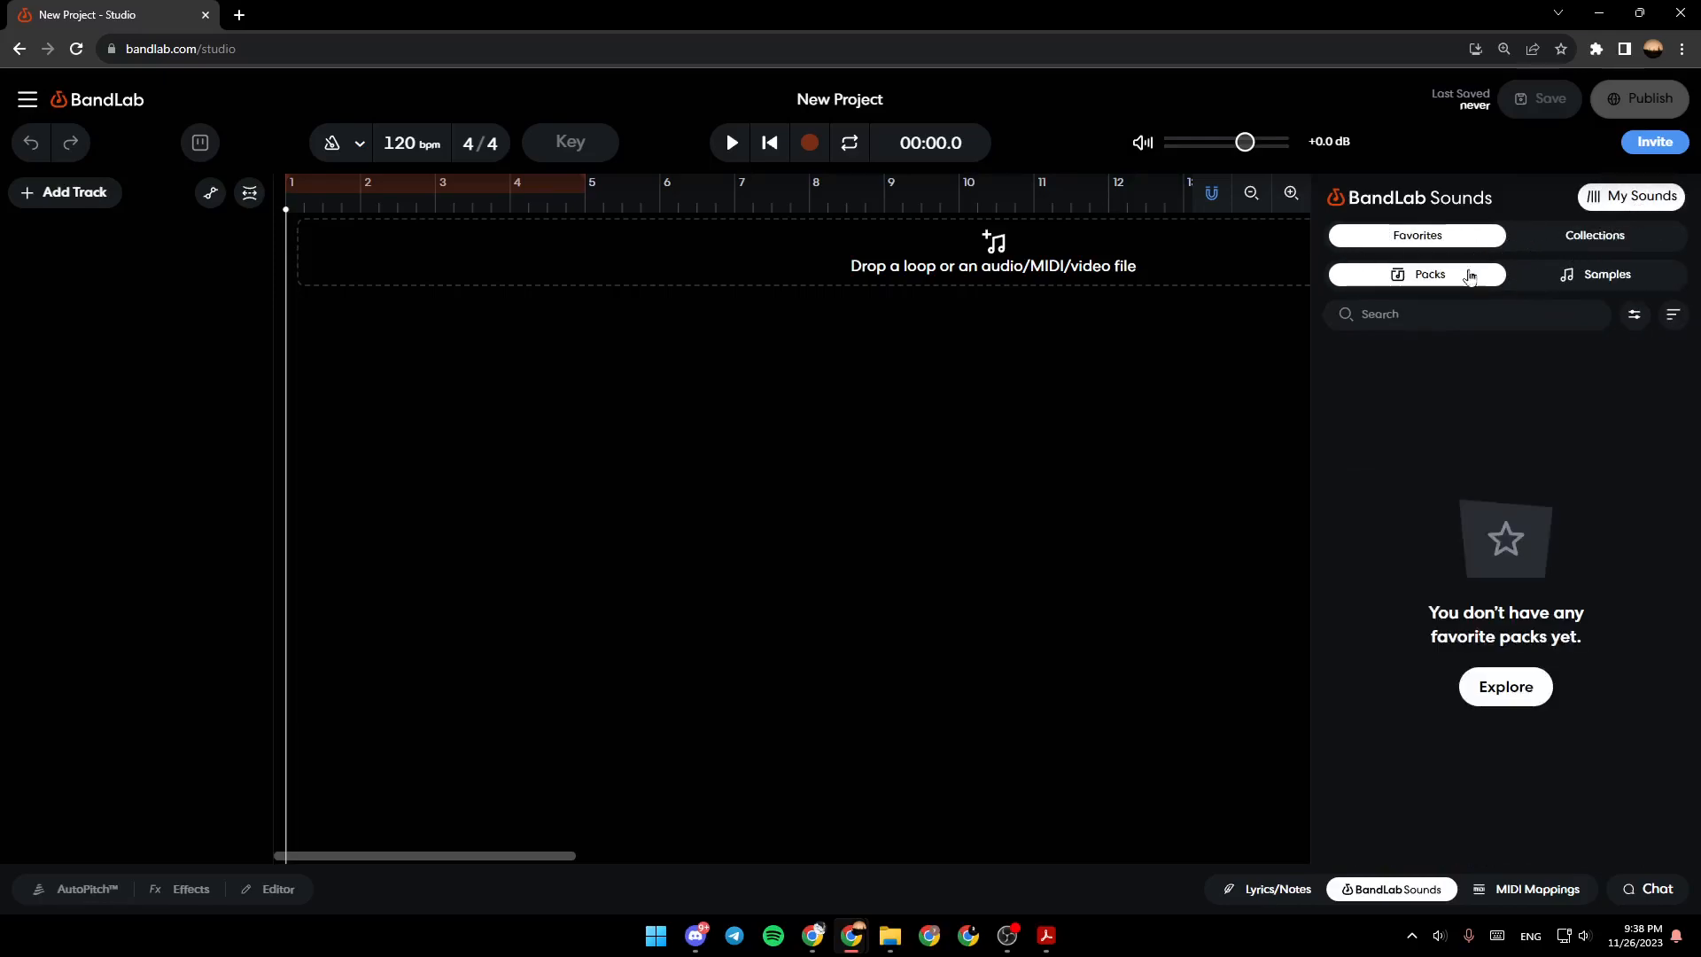
left_click(1660, 202)
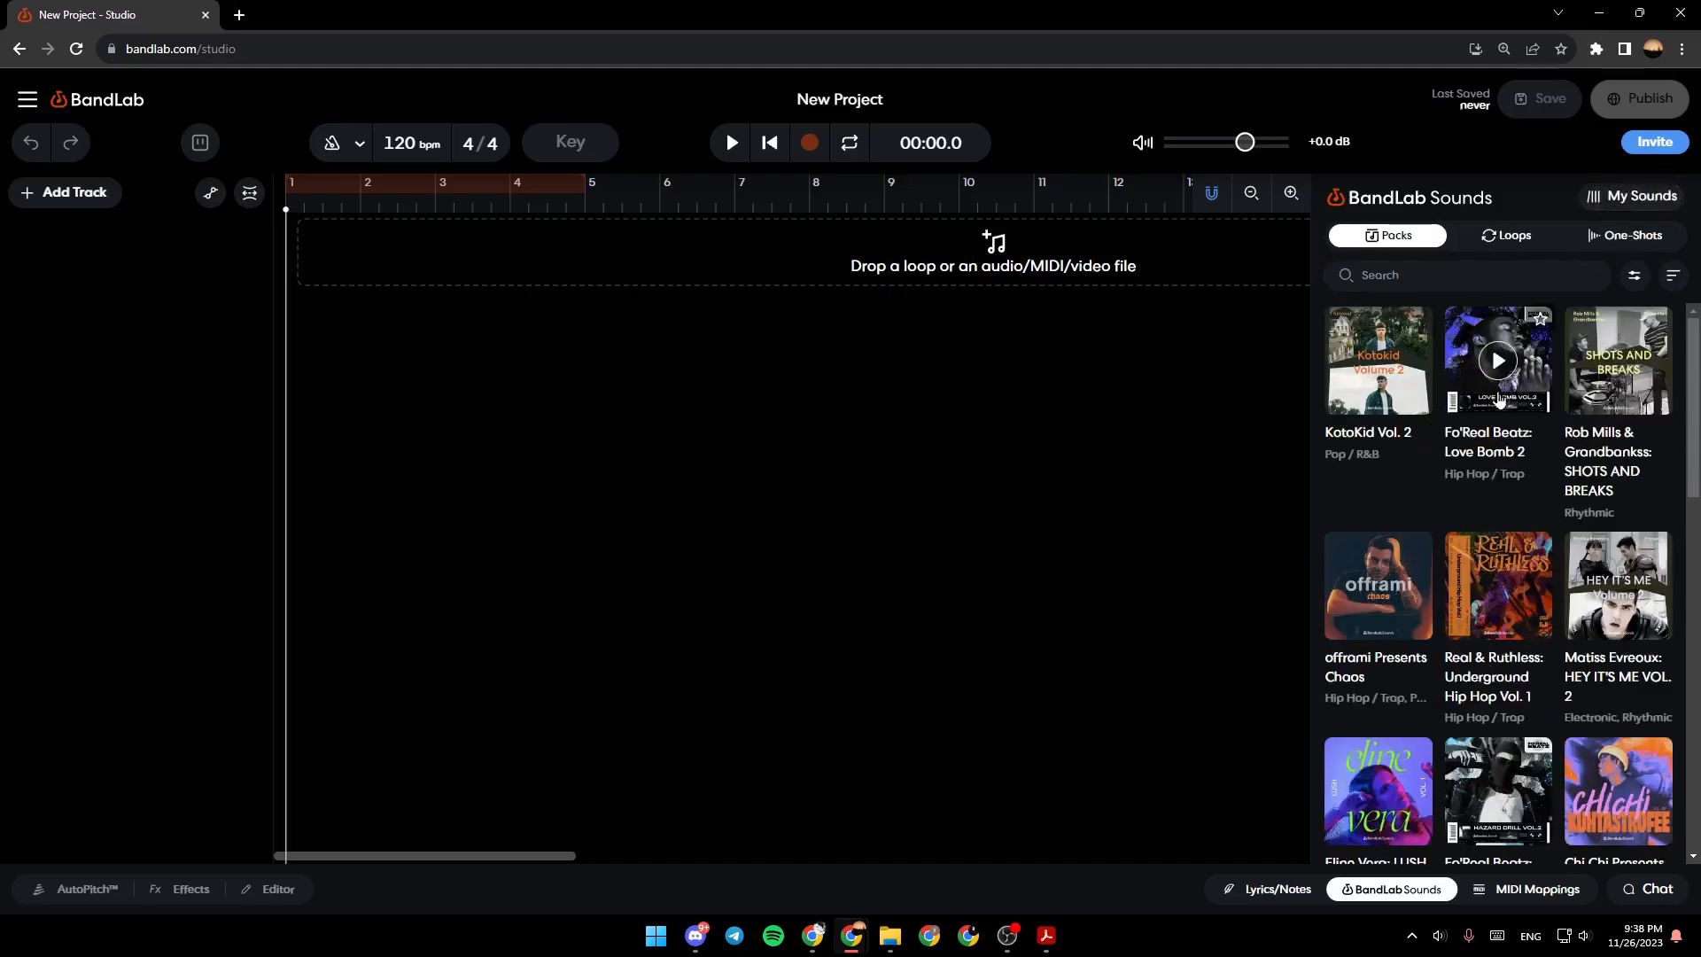
- Open the Fo'Real Beatz: Love Bomb 2 pack and place LOVEBOMB2-STICK on a new track at bar 1, dismissing the microphone notice
left_click(1530, 398)
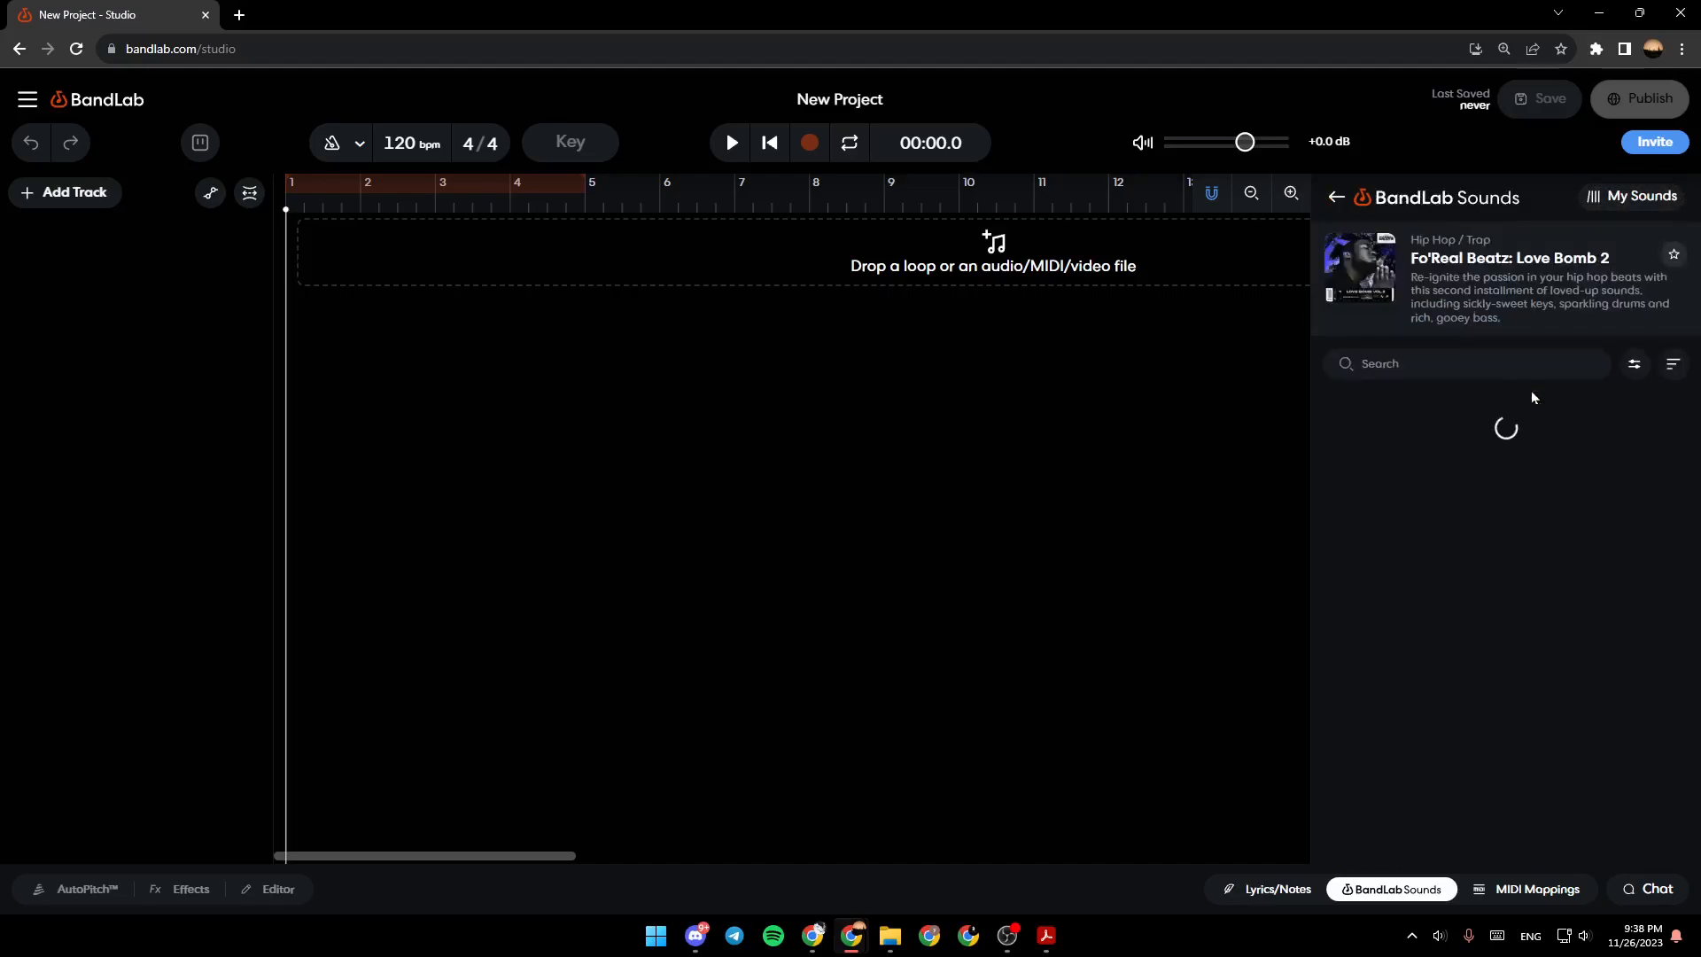
left_click_drag(1695, 489, 1700, 537)
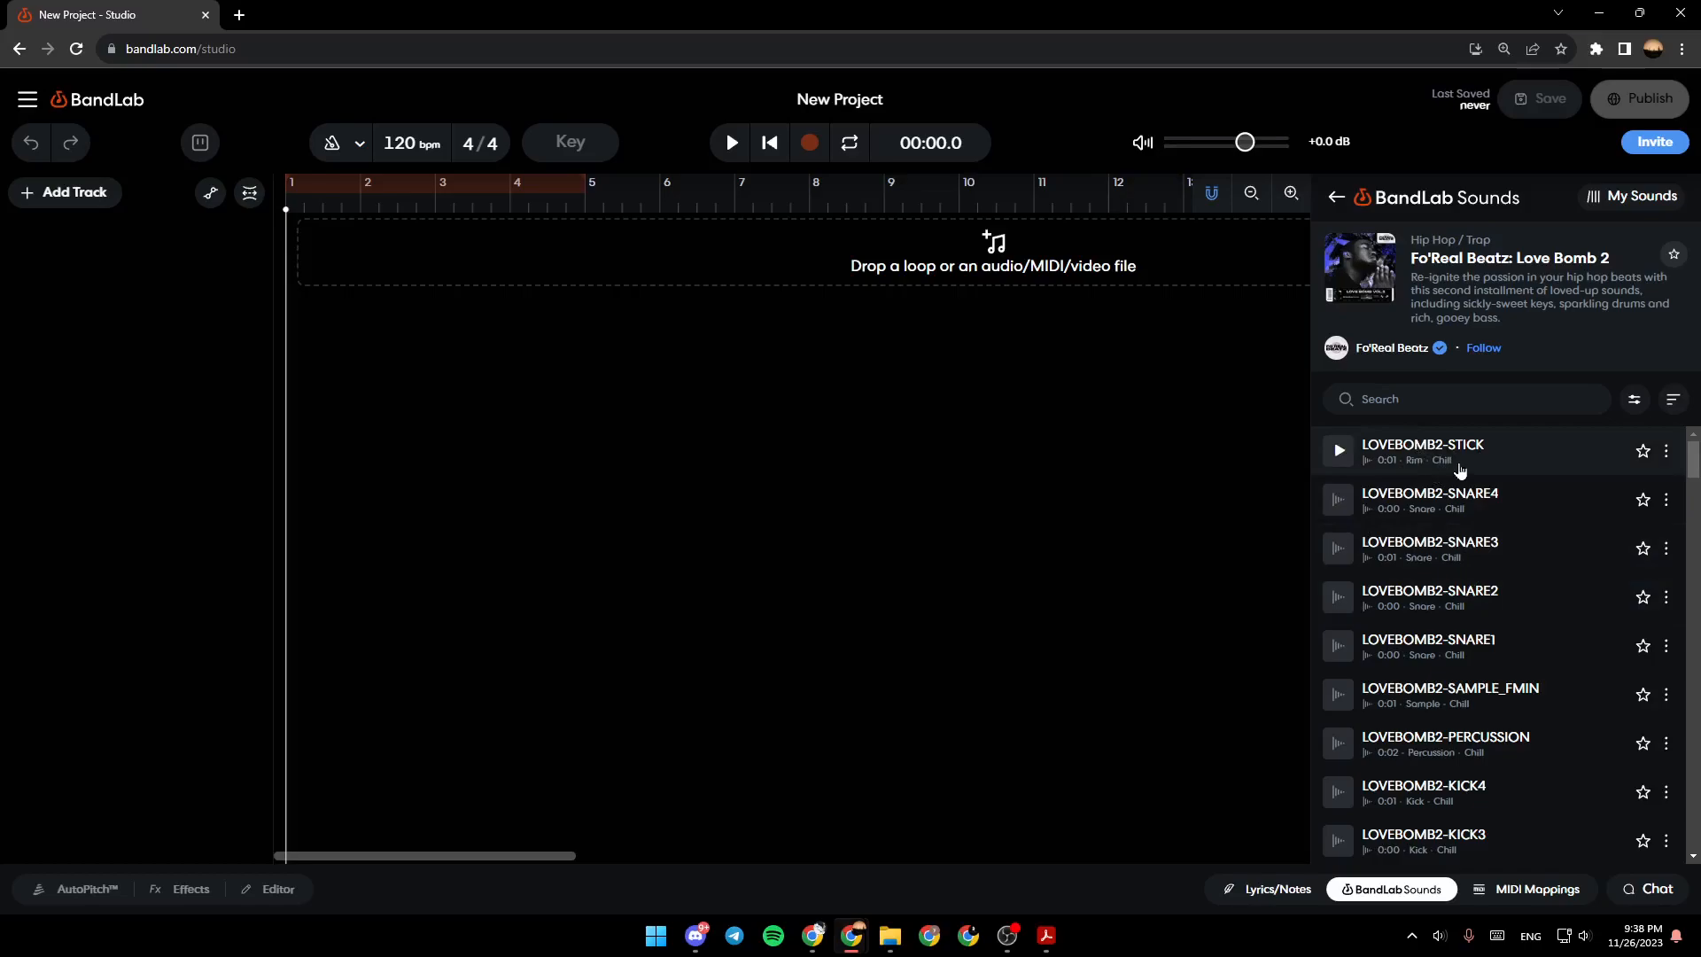
left_click_drag(1447, 468, 300, 238)
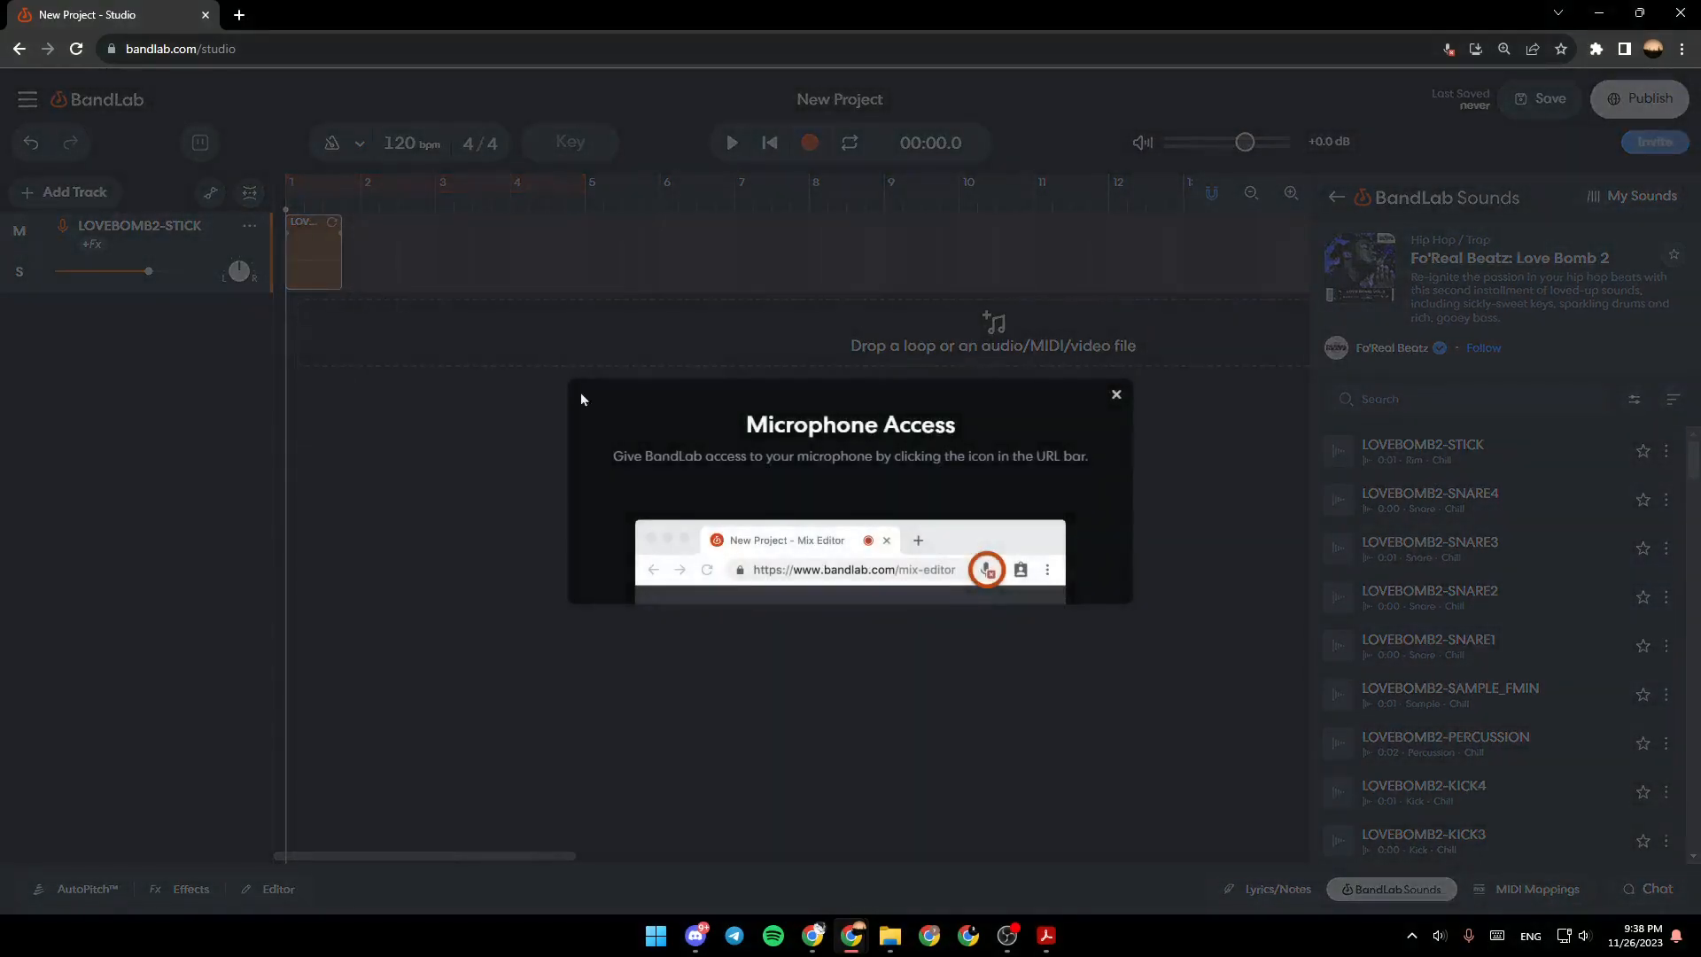
left_click(1118, 396)
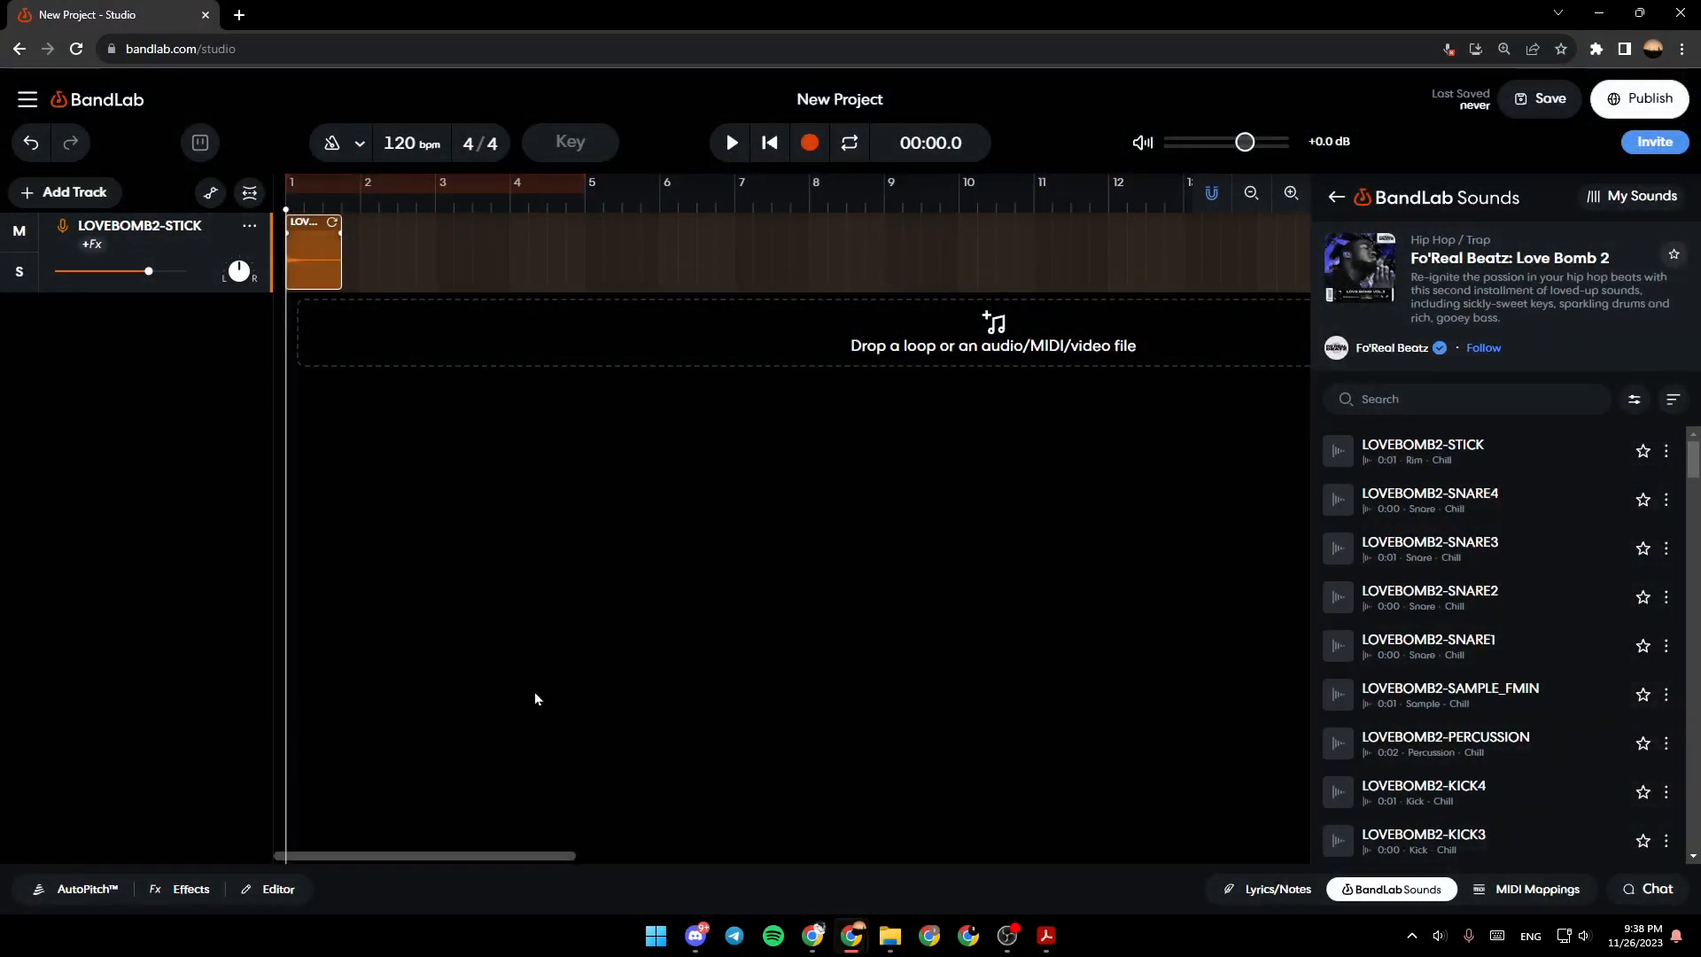
- Add LOVEBOMB2-SNARE4, SNARE3, SNARE2, SNARE1 and SAMPLE_FMIN on separate new tracks, each placed later on the timeline than the previous one
left_click_drag(1431, 498, 355, 322)
left_click_drag(1382, 543, 381, 401)
left_click_drag(1405, 598, 454, 481)
left_click_drag(1418, 644, 462, 572)
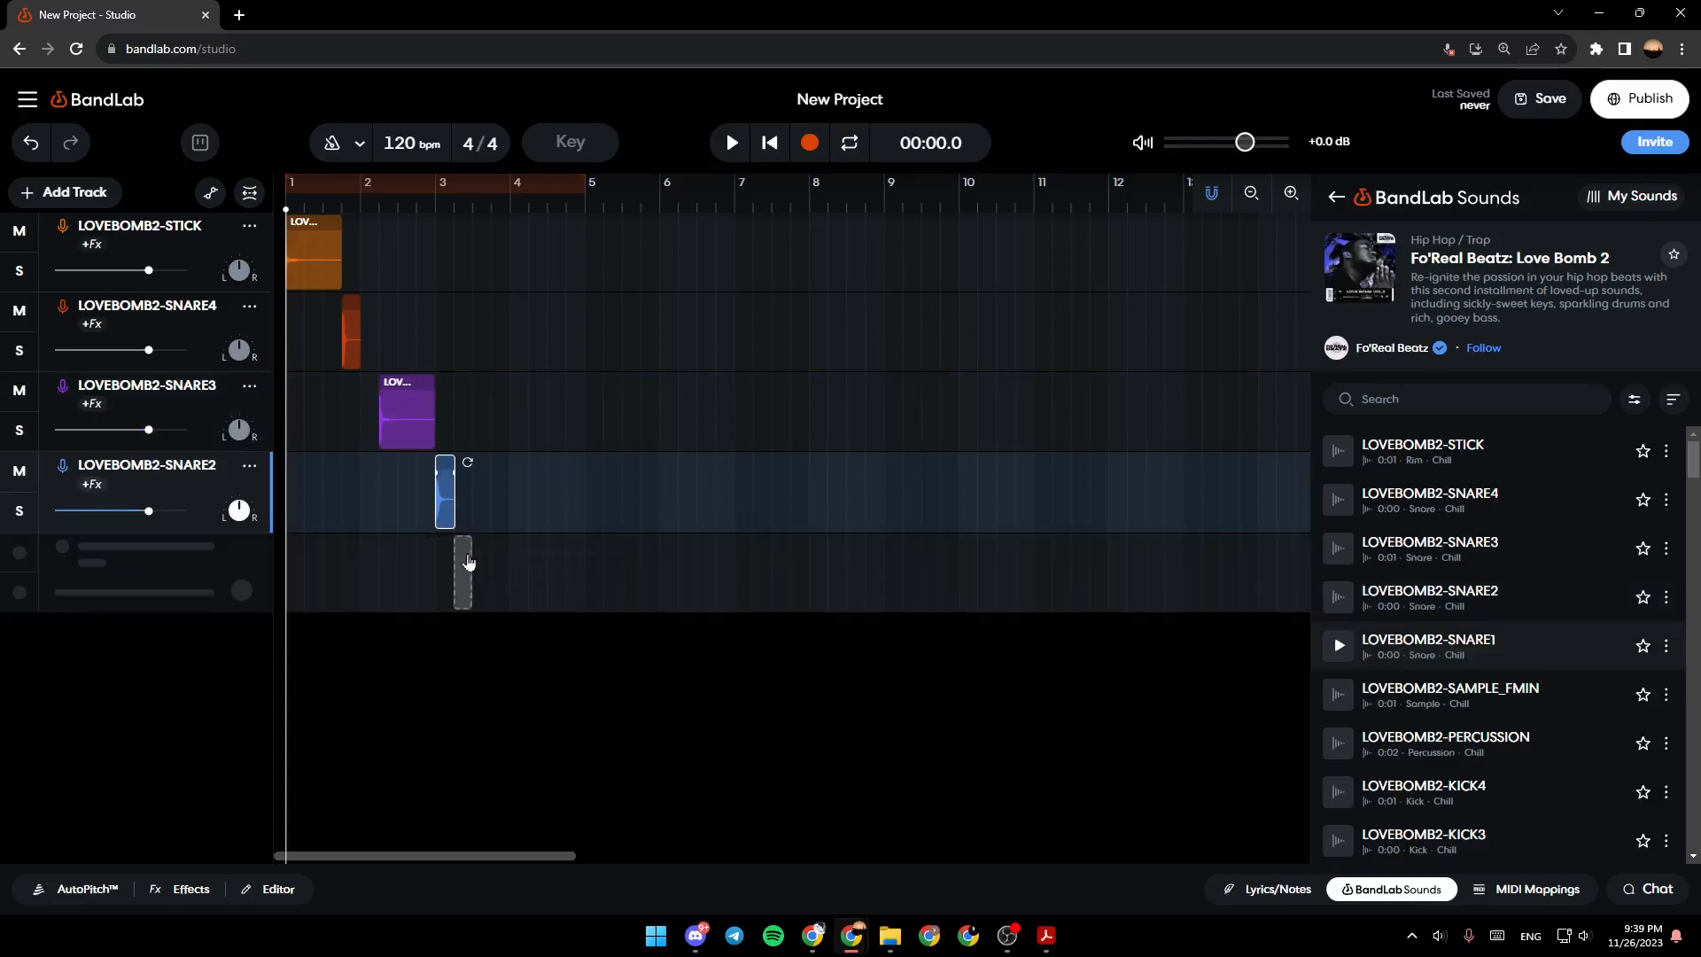
left_click_drag(1498, 700, 483, 655)
- Select the LOVEBOMB2-STICK clip and open the effects for its track
left_click(319, 256)
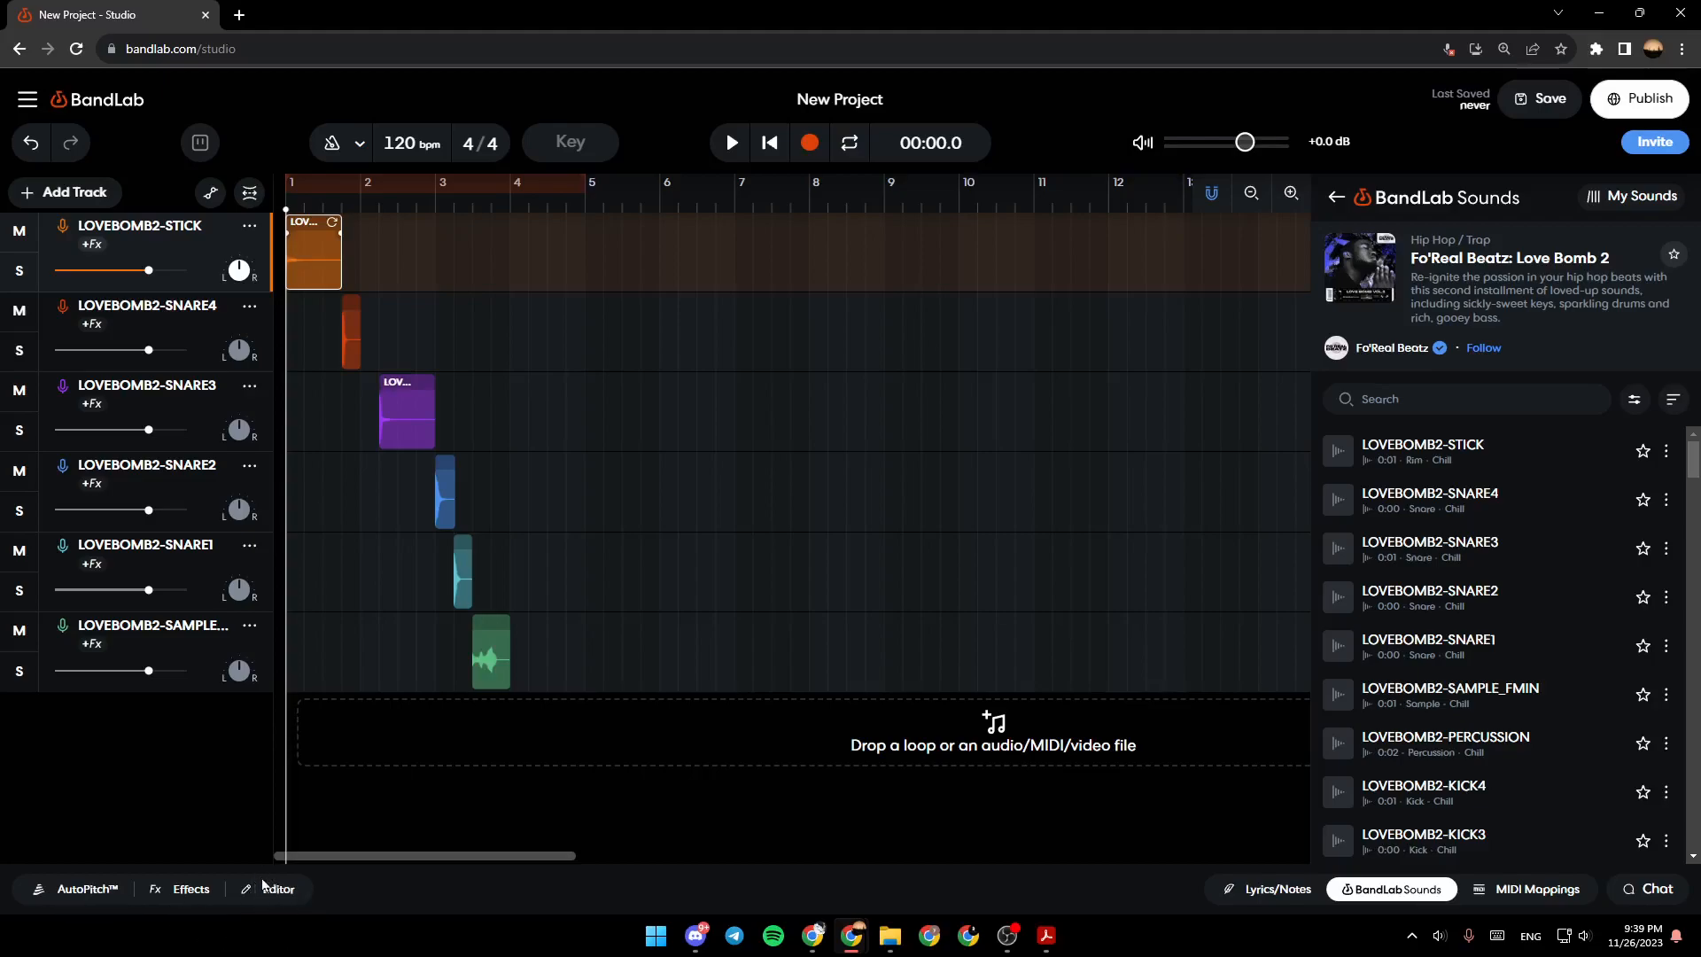
left_click(351, 335)
left_click(295, 255)
left_click(159, 897)
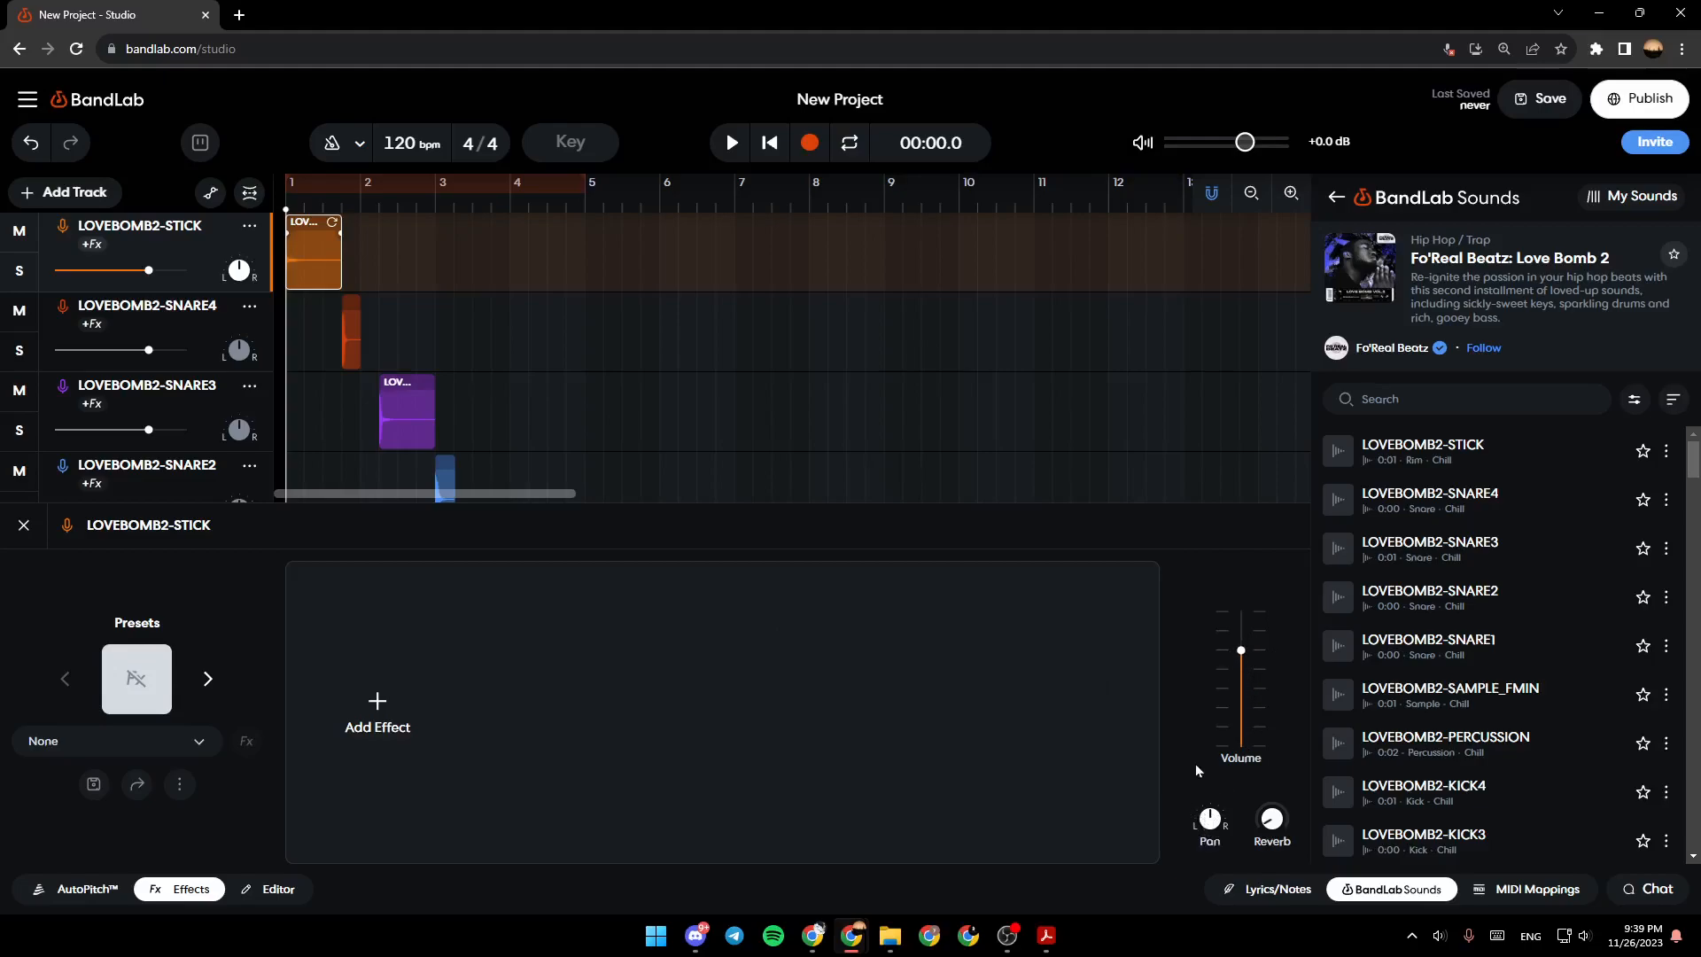
- Browse the effect categories and add the recommended BL Driver effect to the LOVEBOMB2-STICK track
mouse_move(1273, 822)
left_click(378, 703)
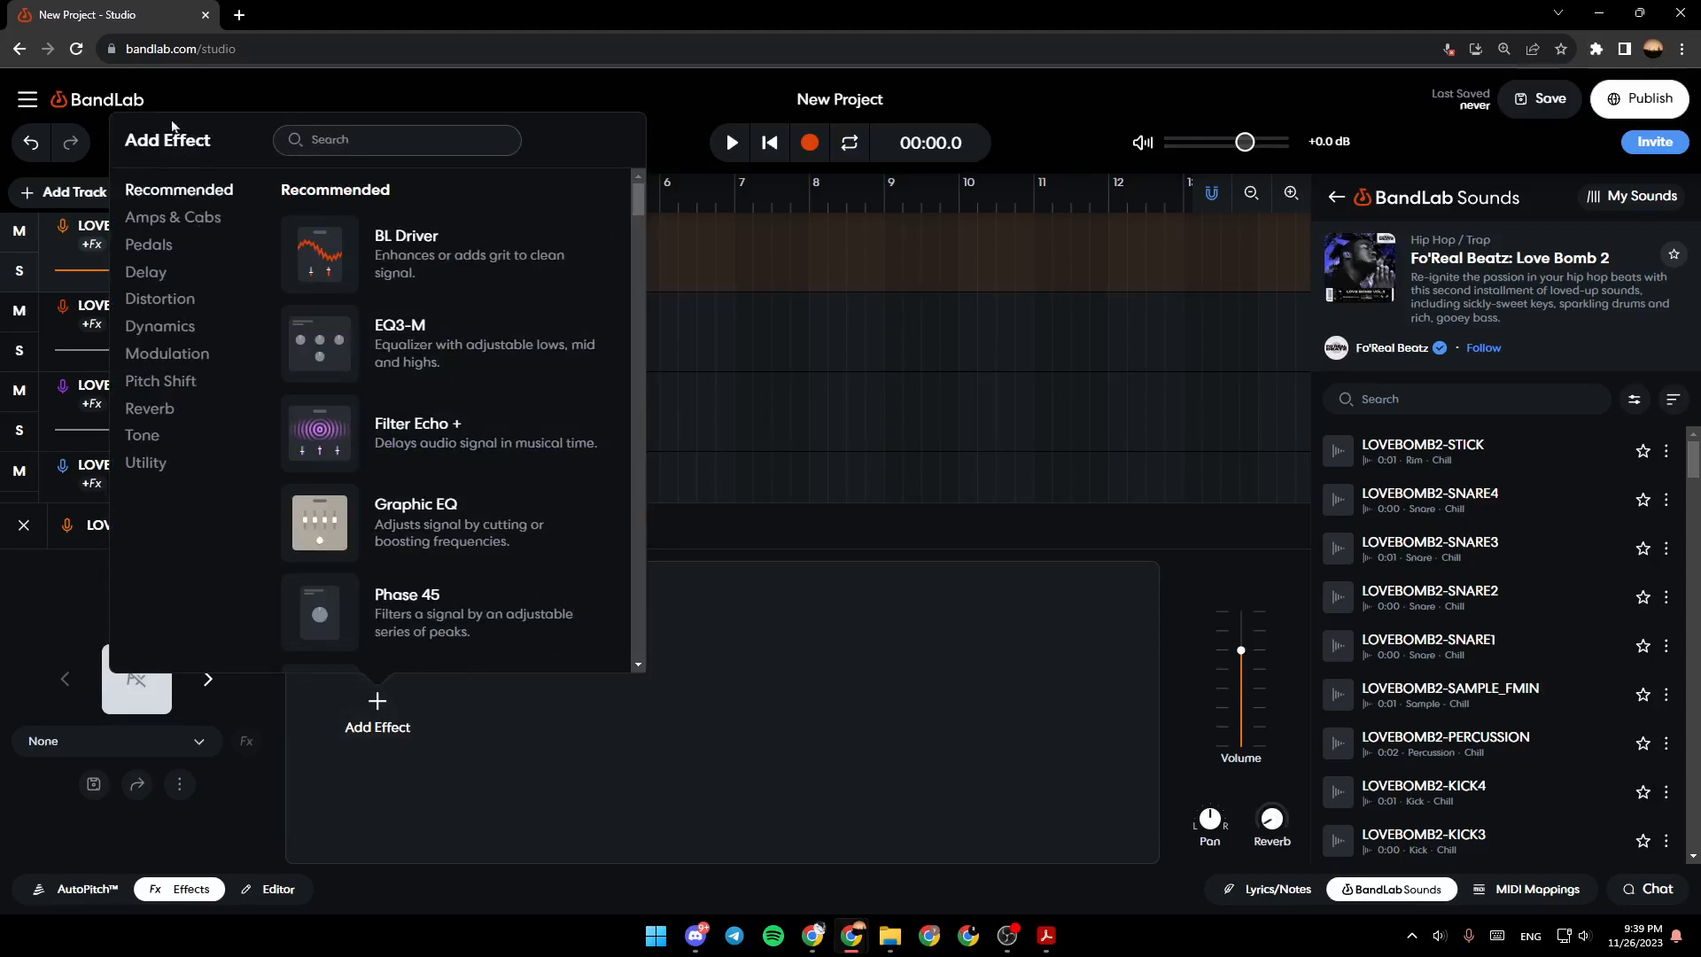
left_click(204, 229)
left_click(249, 252)
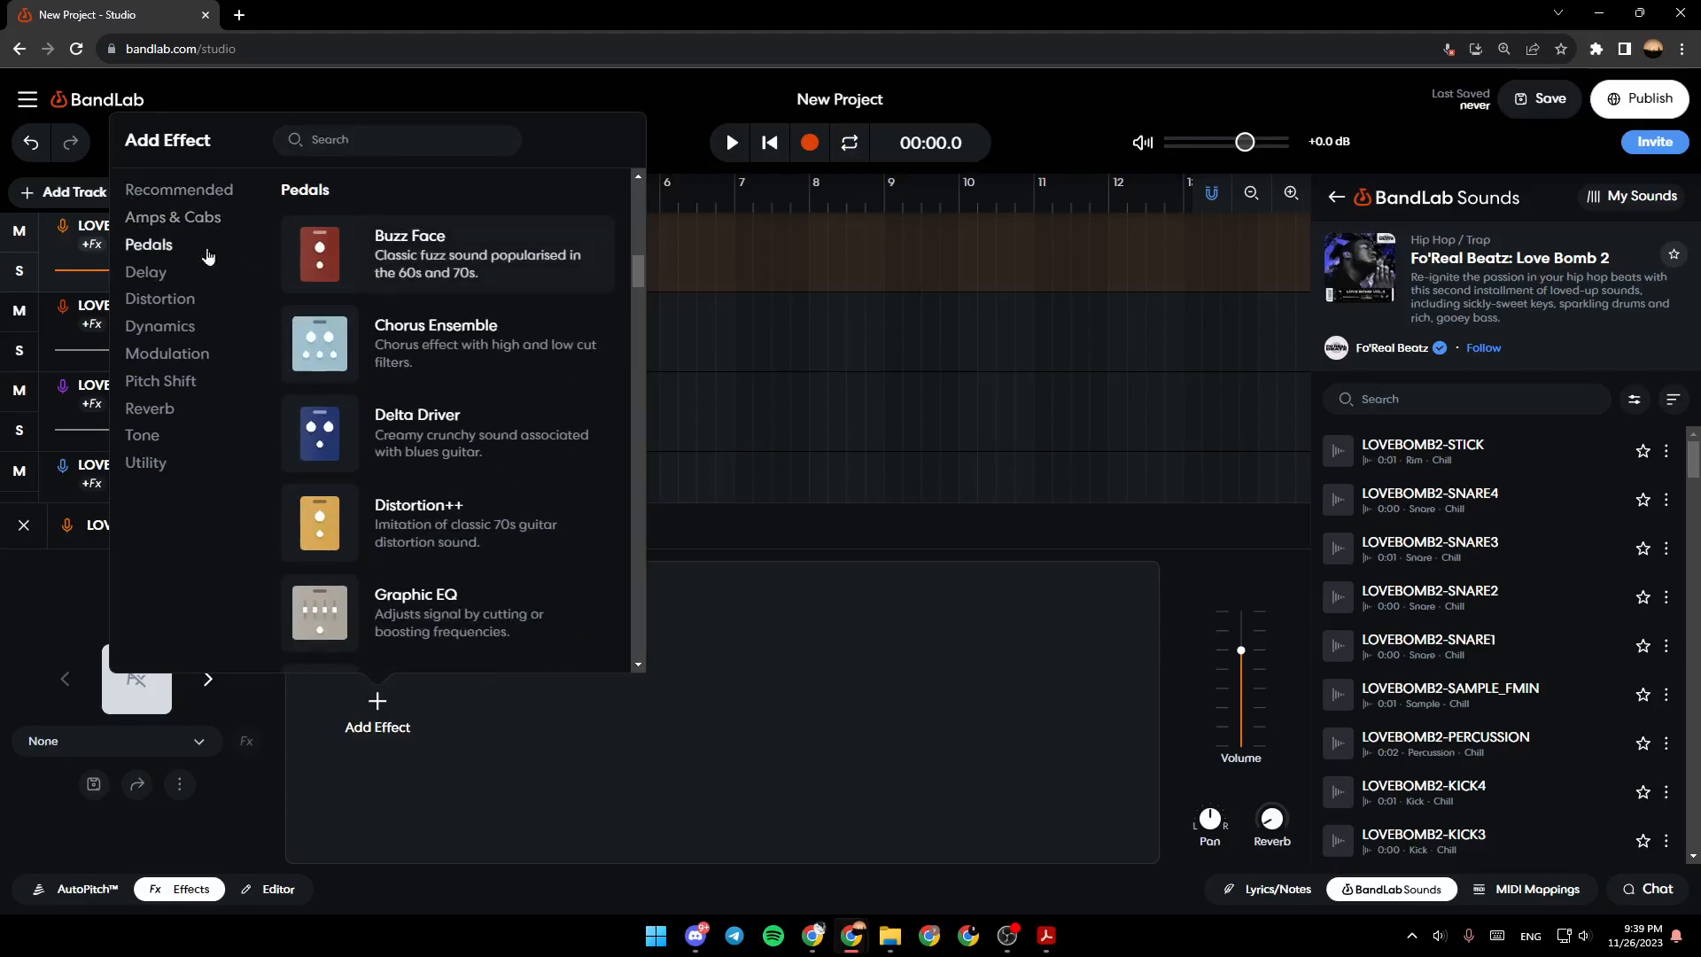
left_click(145, 272)
scroll(350, 352, "down", 4)
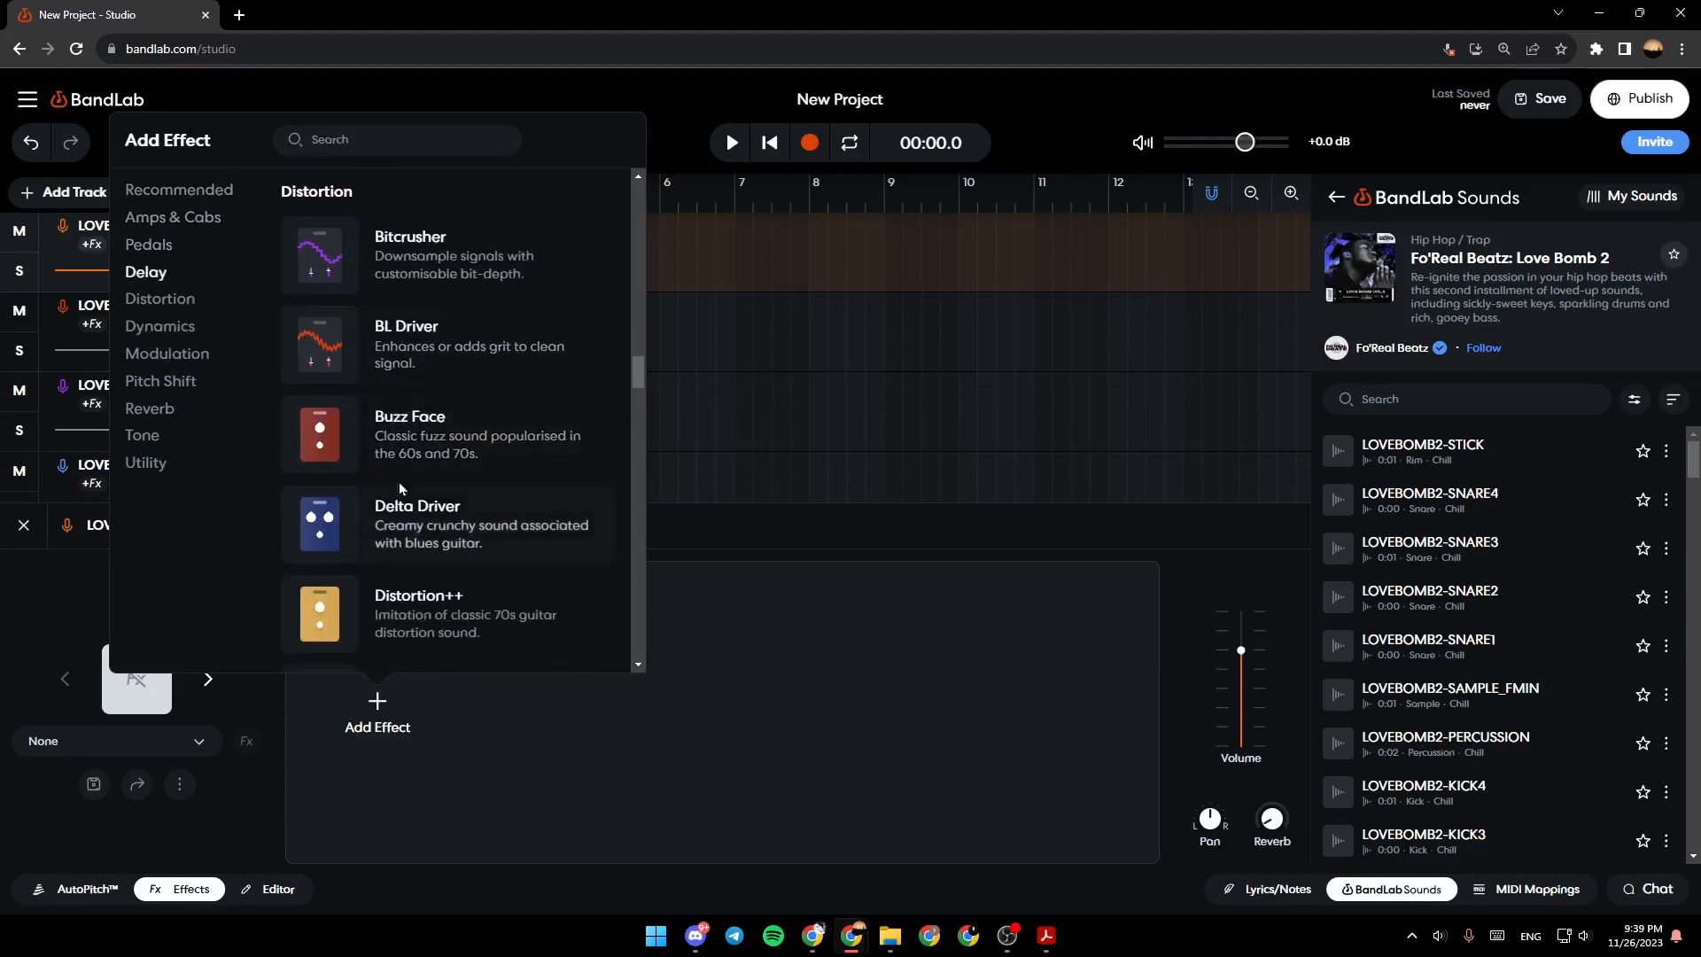
left_click(201, 191)
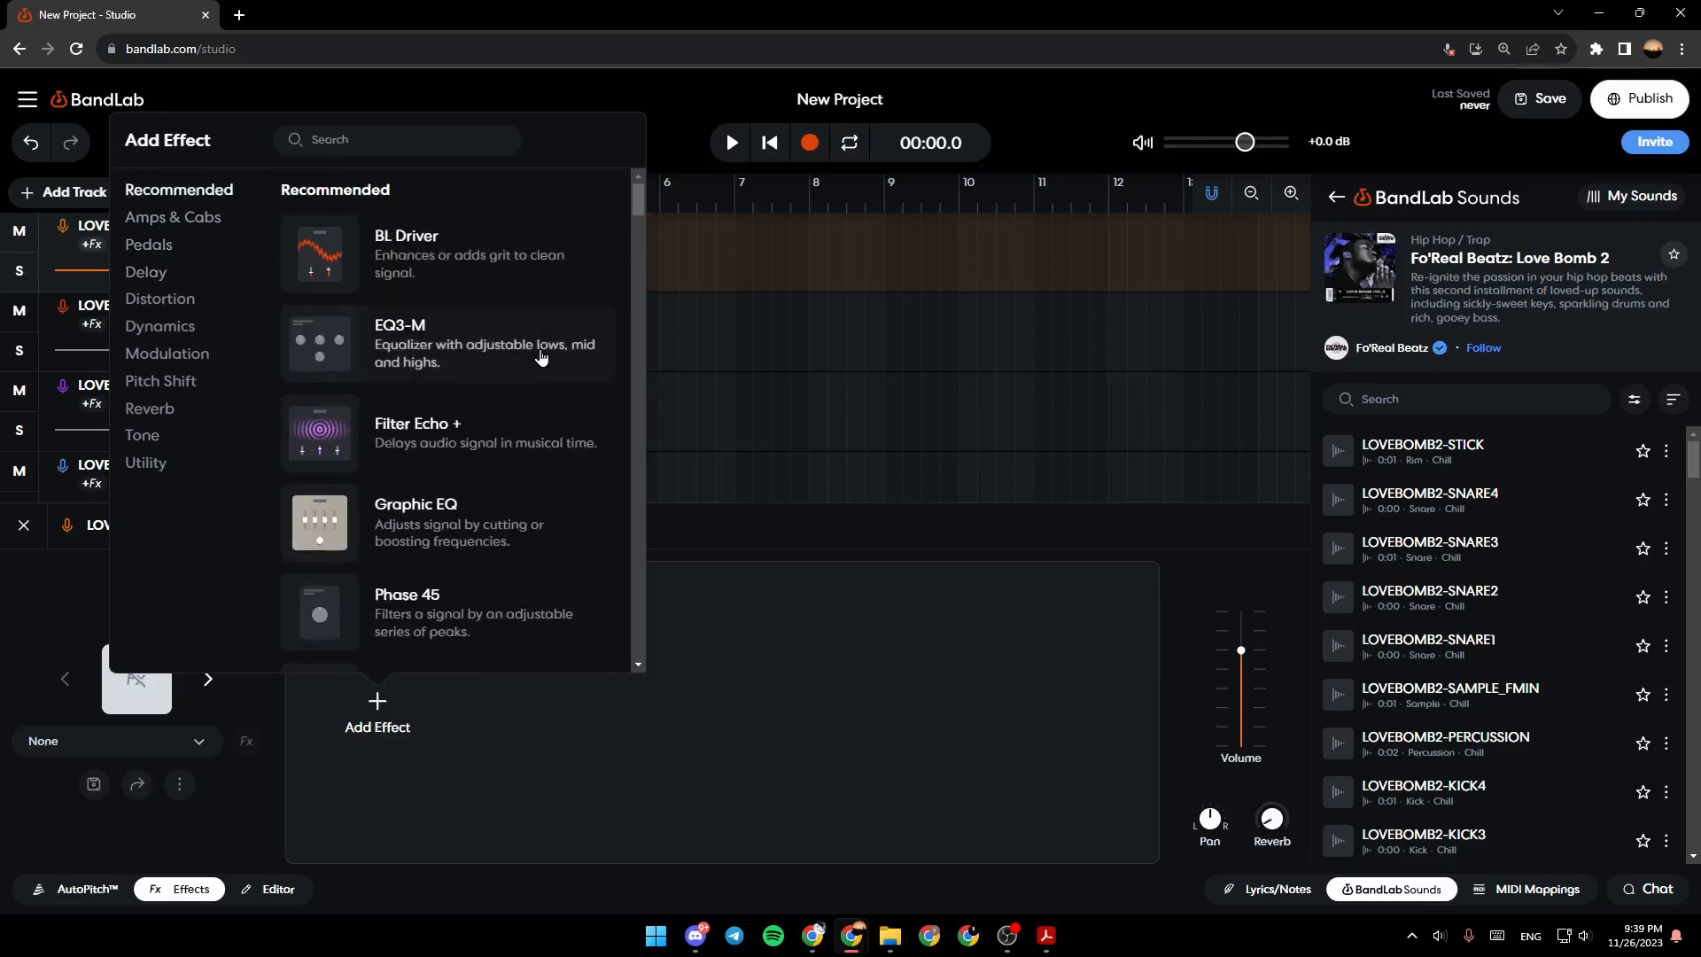
scroll(636, 209, "down", 2)
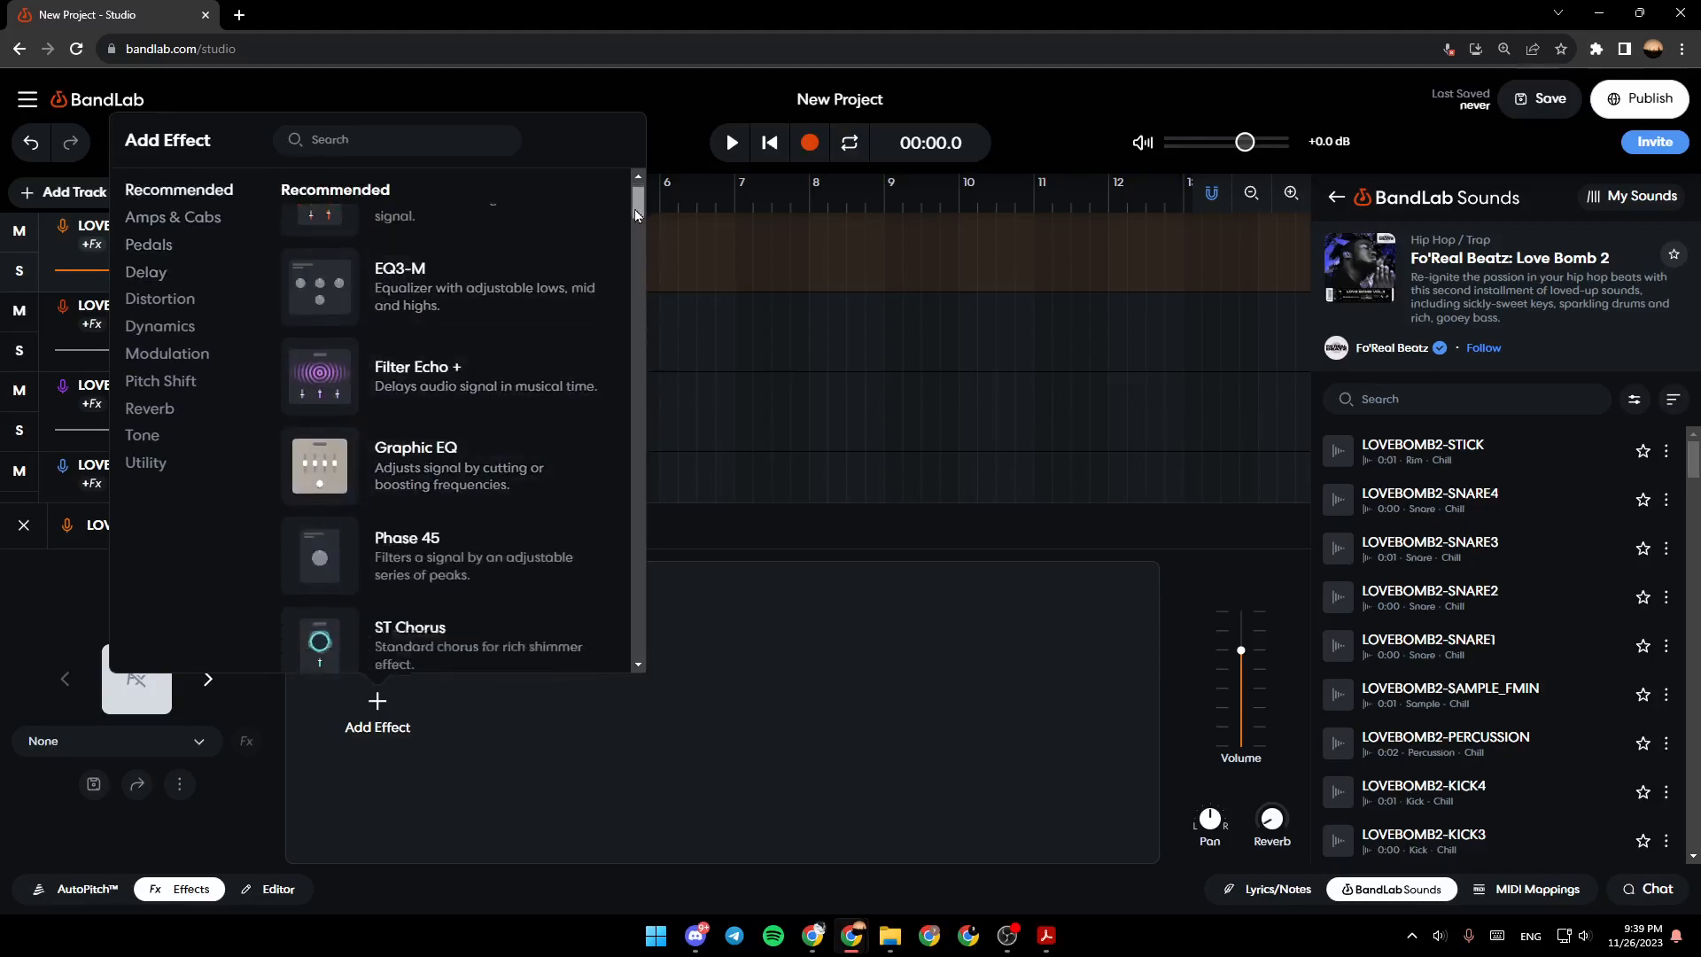
scroll(635, 216, "up", 2)
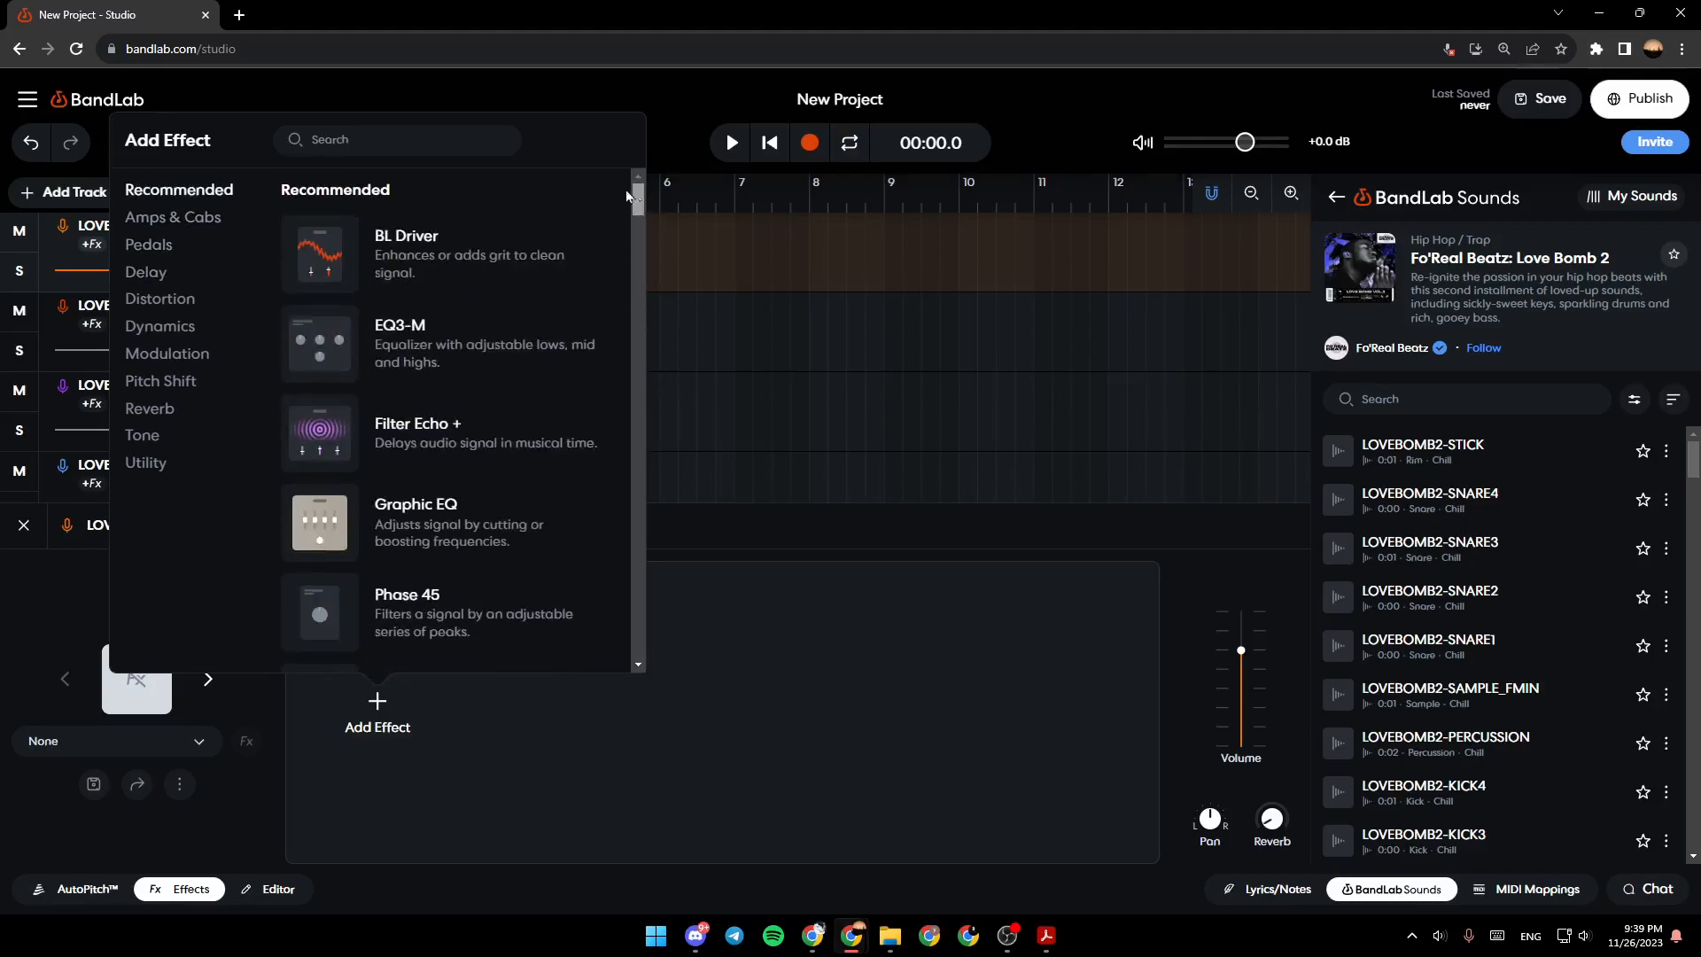
left_click(336, 244)
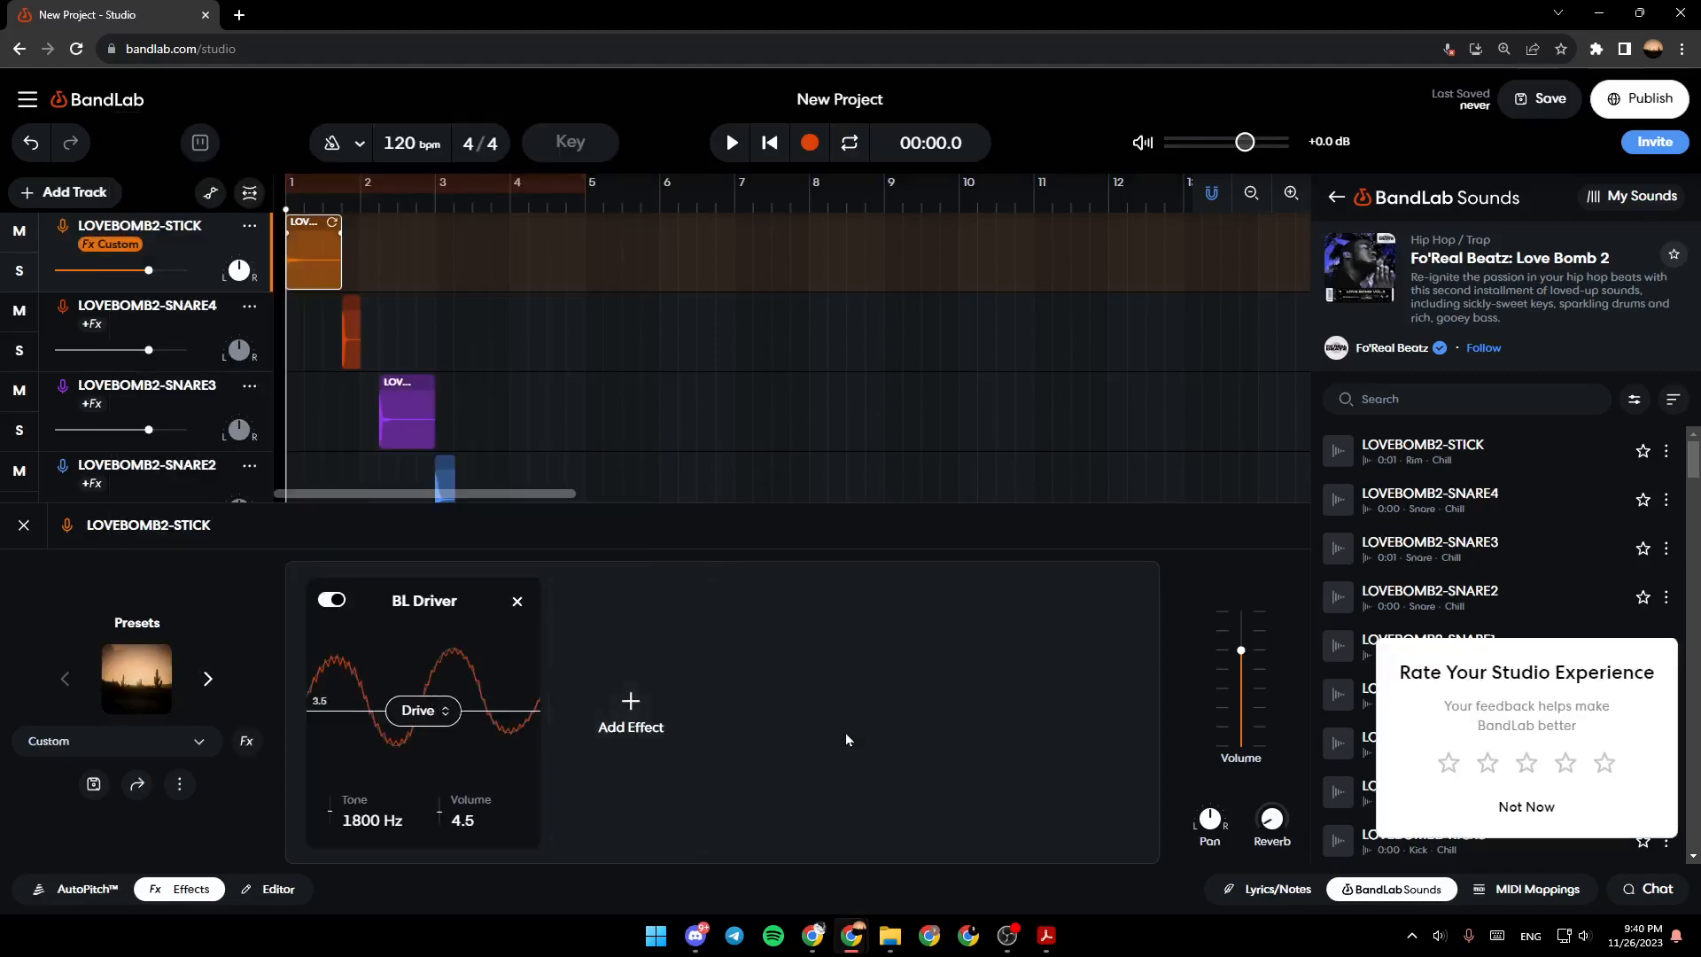
- Raise the BL Driver's drive to 9.1 and close the track's effects
left_click_drag(424, 711, 528, 631)
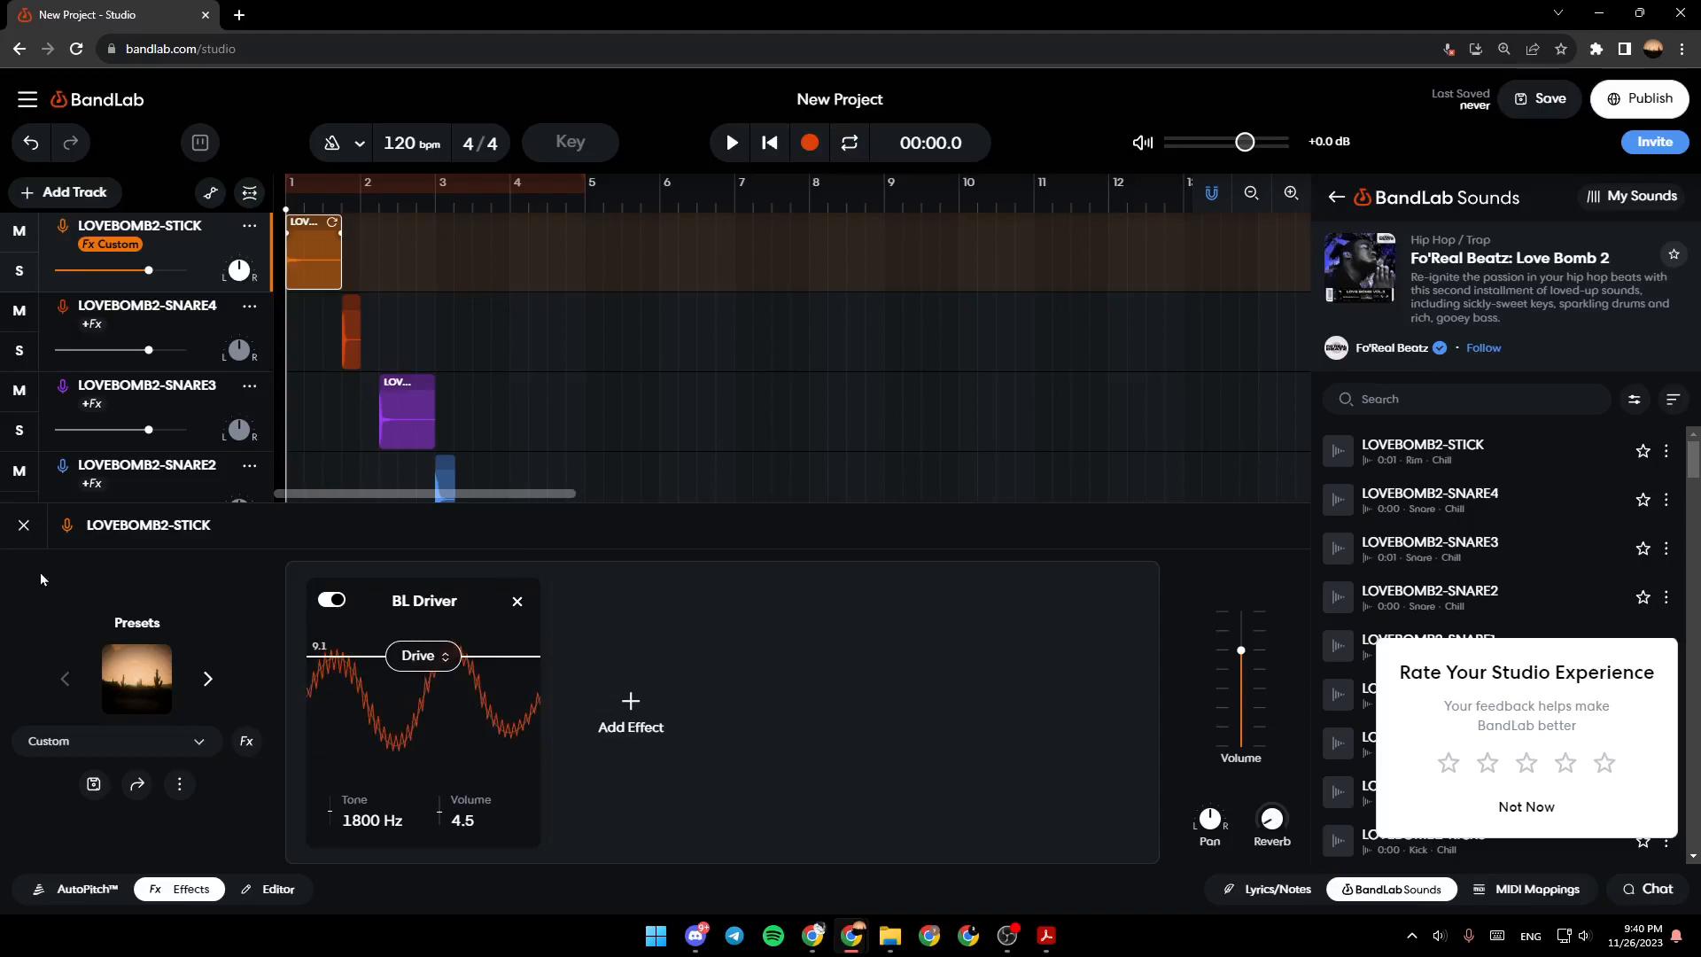
left_click(17, 525)
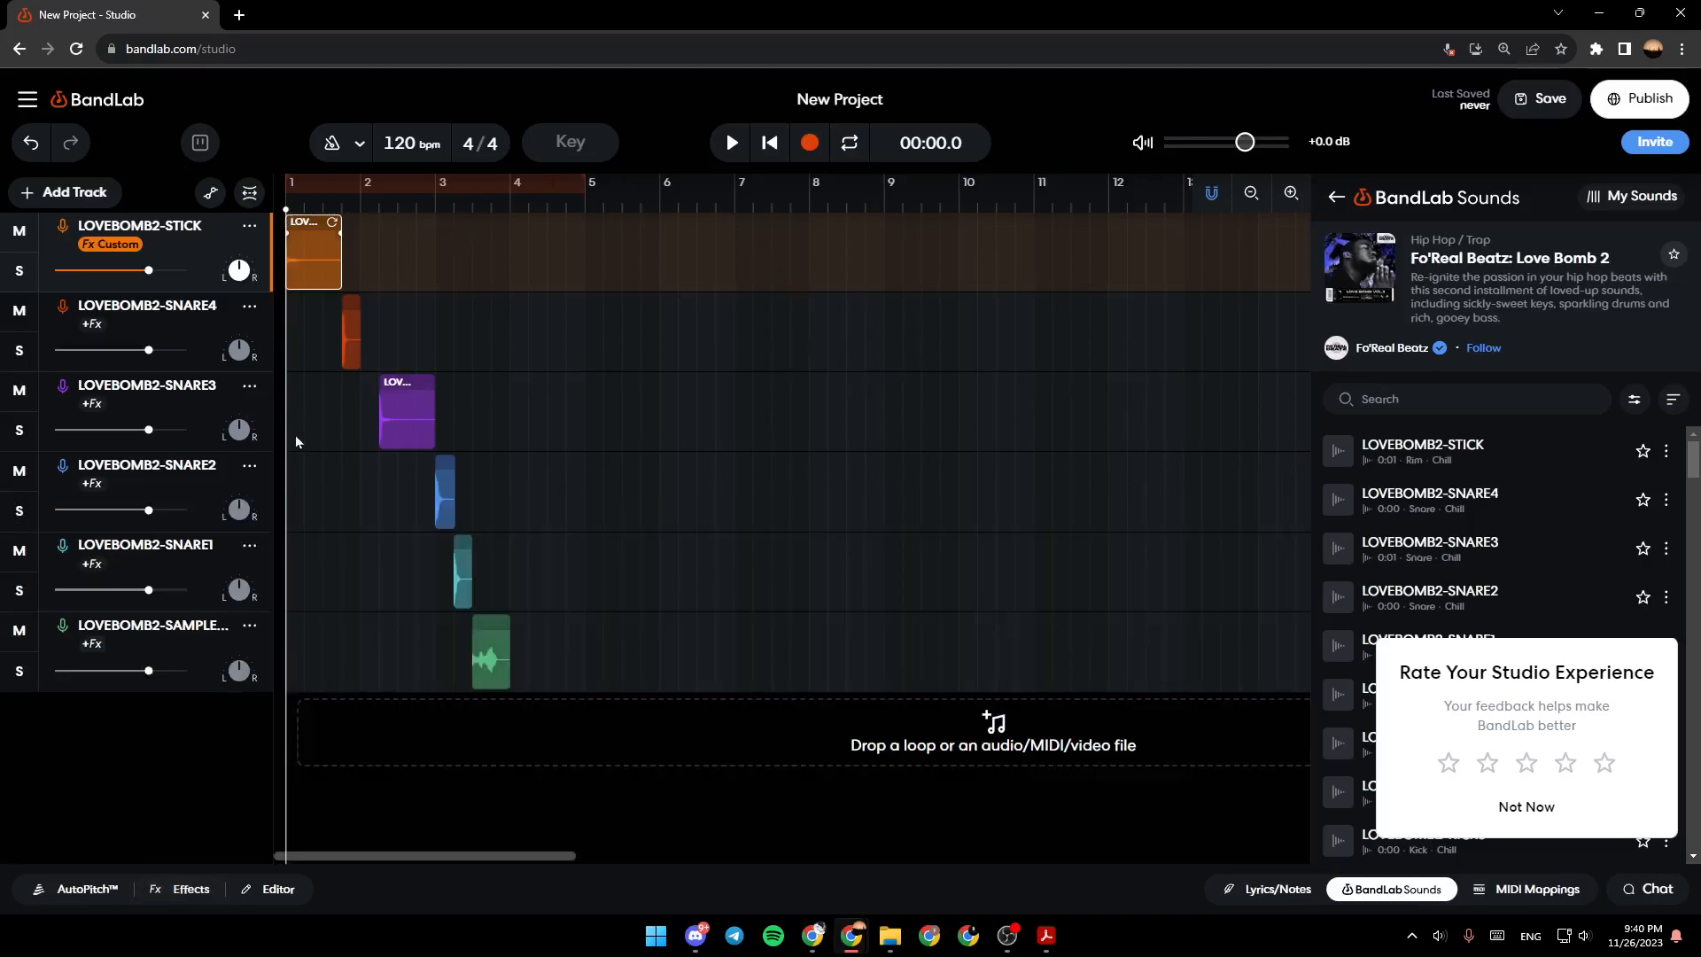
- Move the playhead to 00:07.5, past the last clip on the timeline
left_click_drag(281, 429, 566, 498)
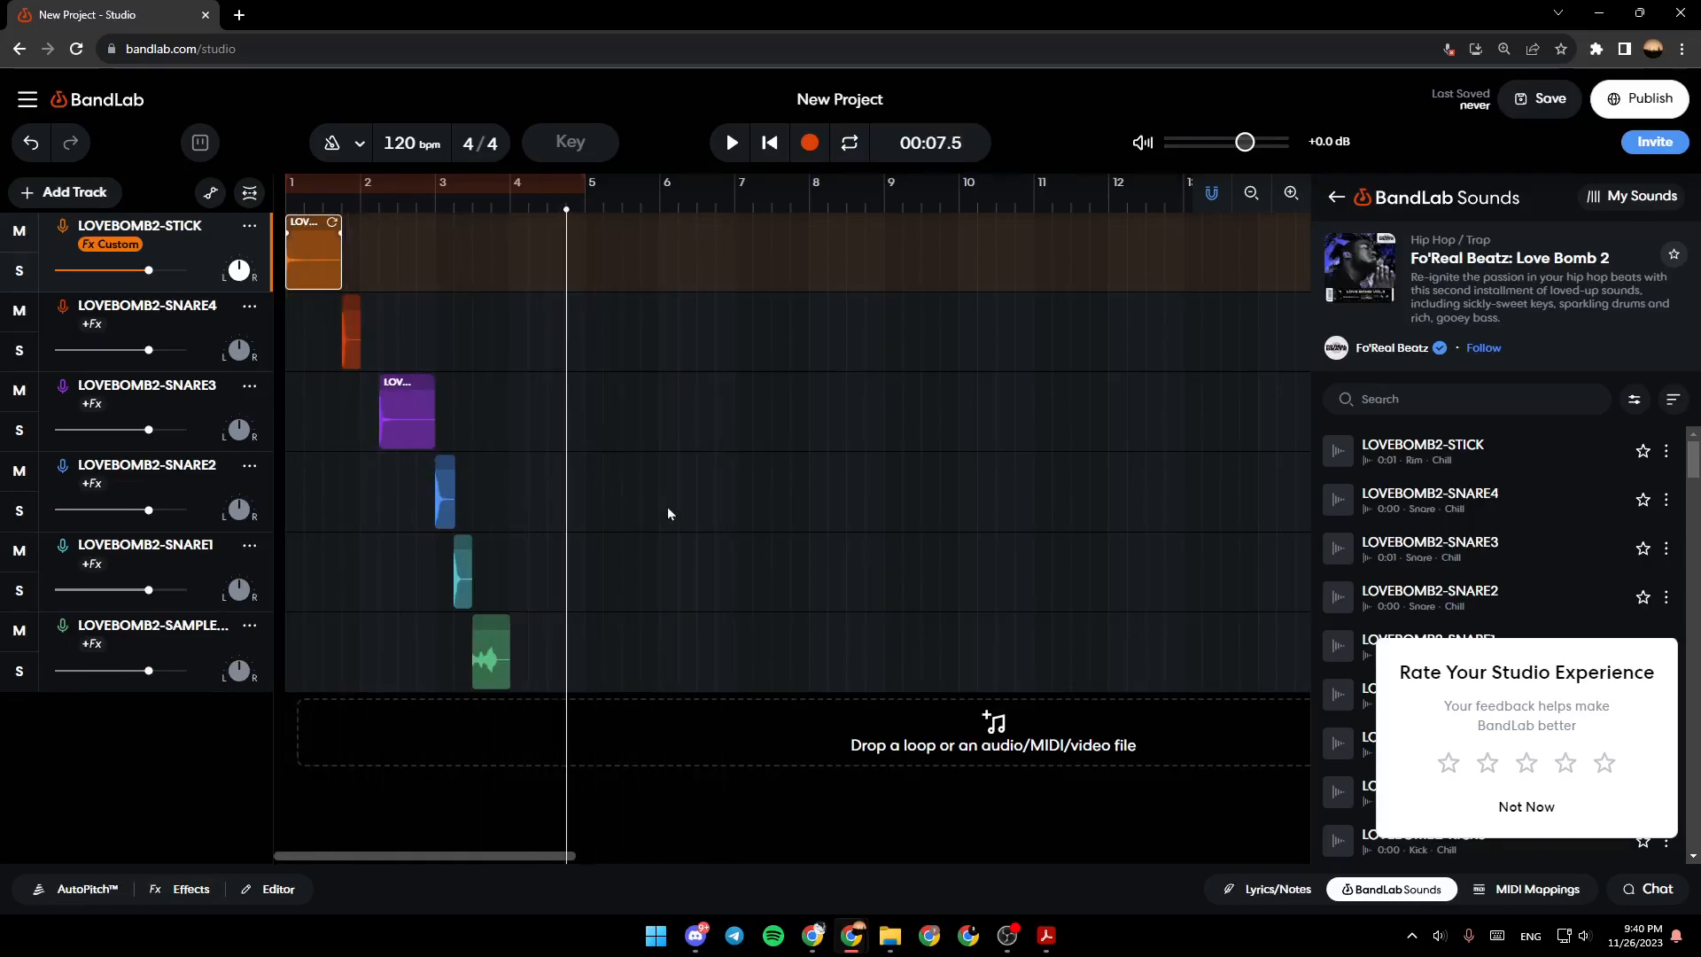